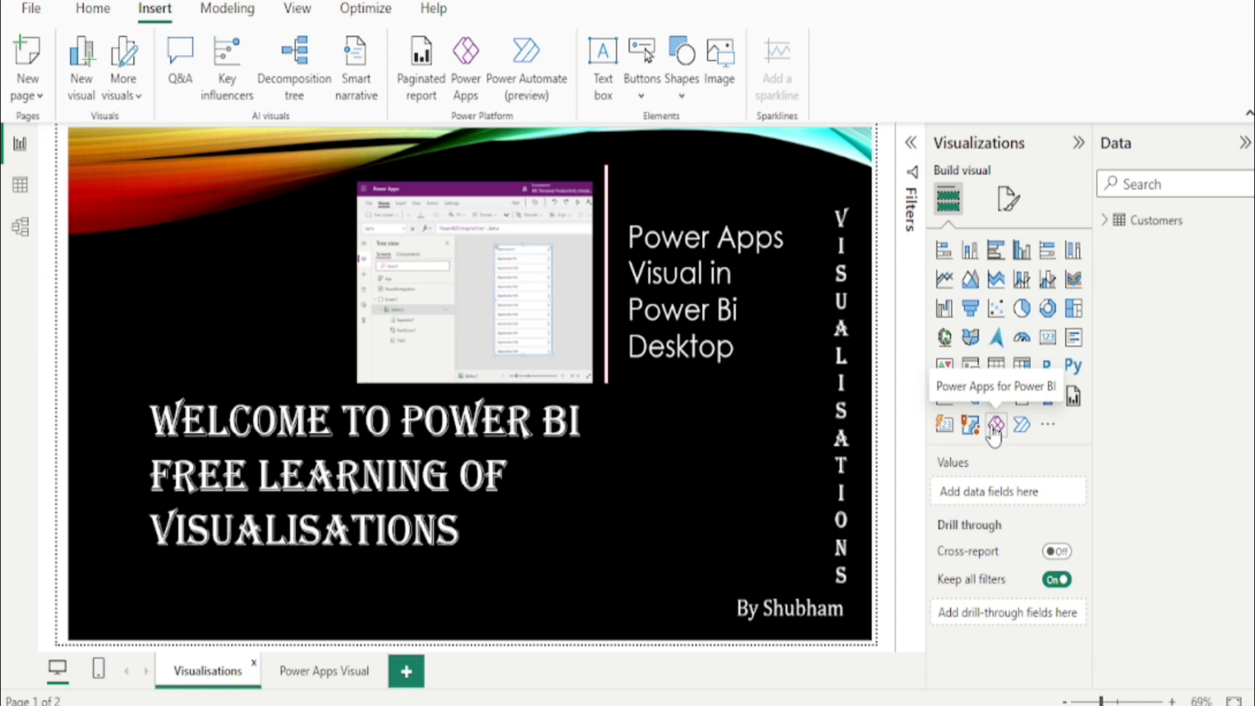
Step: On the Power Apps Visual page, insert a Power Apps visual and add the Customers fields Countries and Product to it
{"action": "left_click", "coordinate": [332, 680]}
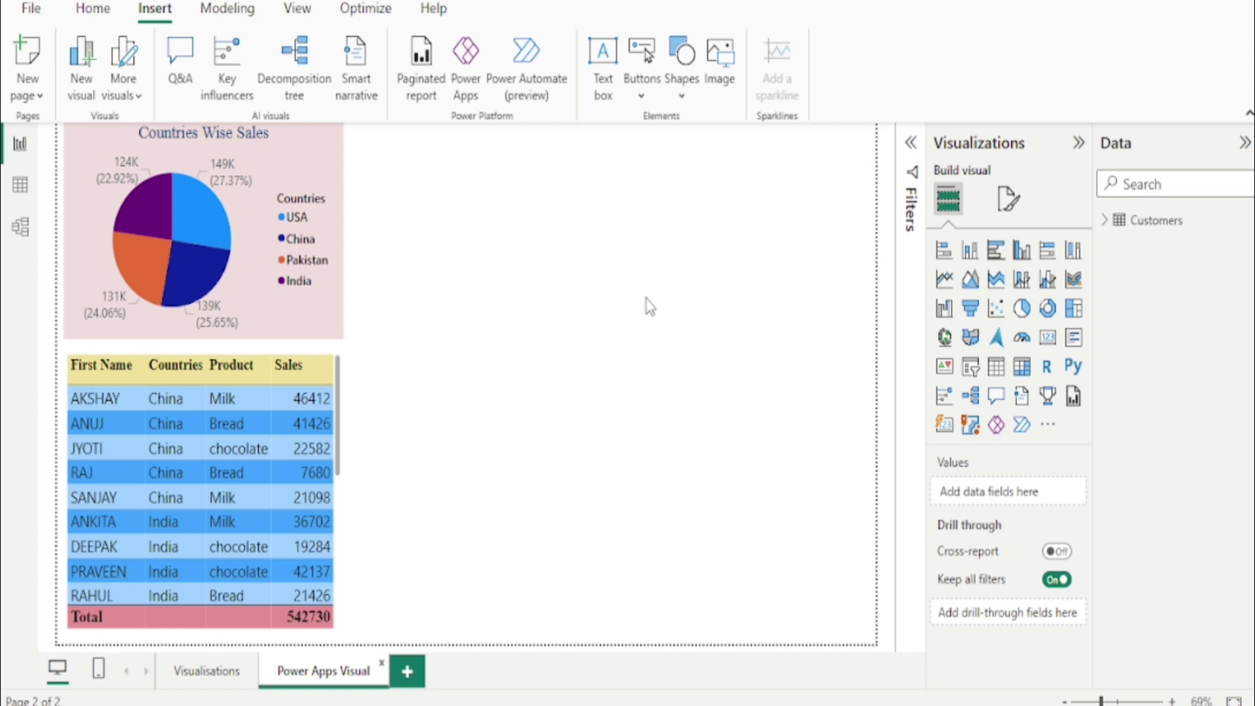
{"action": "left_click", "coordinate": [996, 427]}
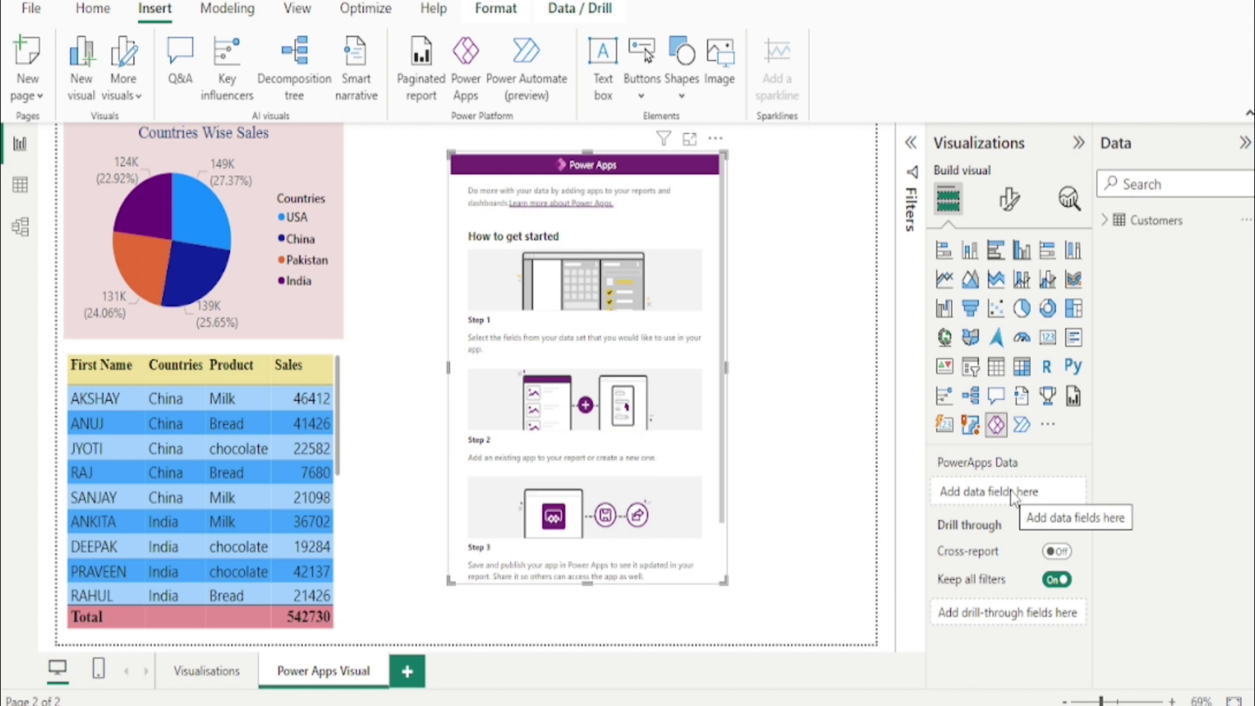
{"action": "left_click", "coordinate": [1114, 230]}
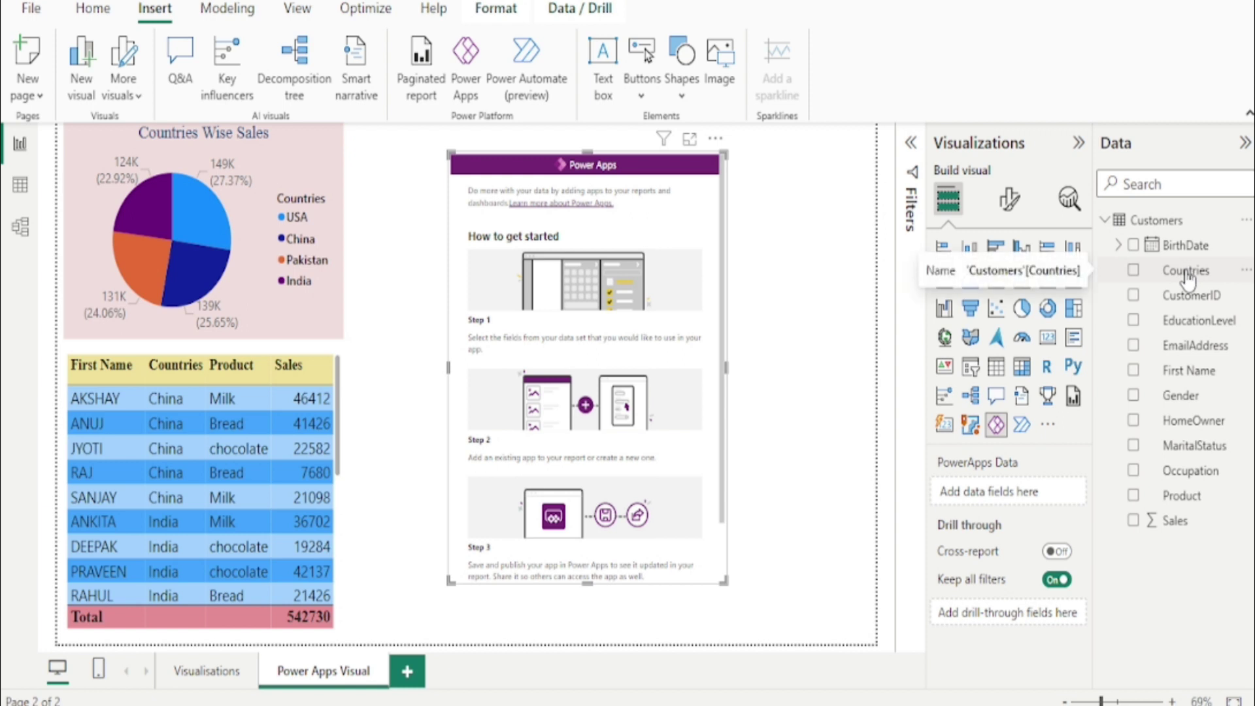
{"action": "left_click_drag", "start_coordinate": [1188, 281], "coordinate": [992, 491]}
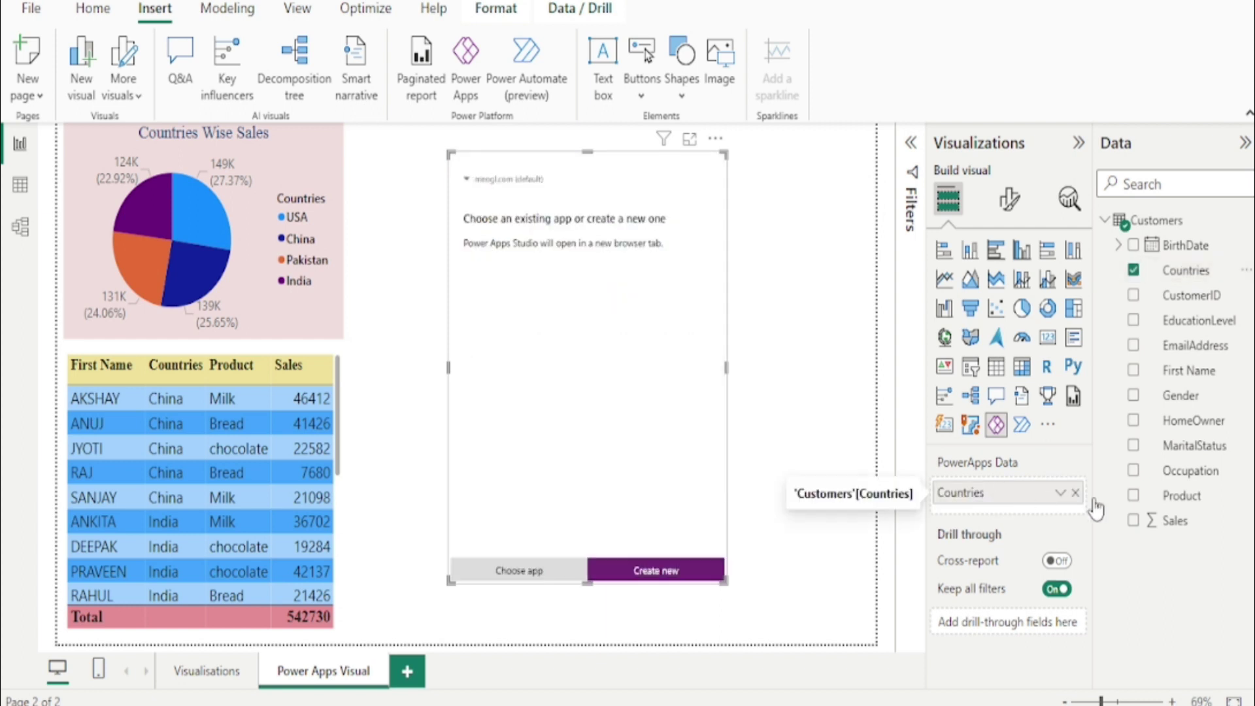
{"action": "left_click_drag", "start_coordinate": [1187, 505], "coordinate": [1013, 519]}
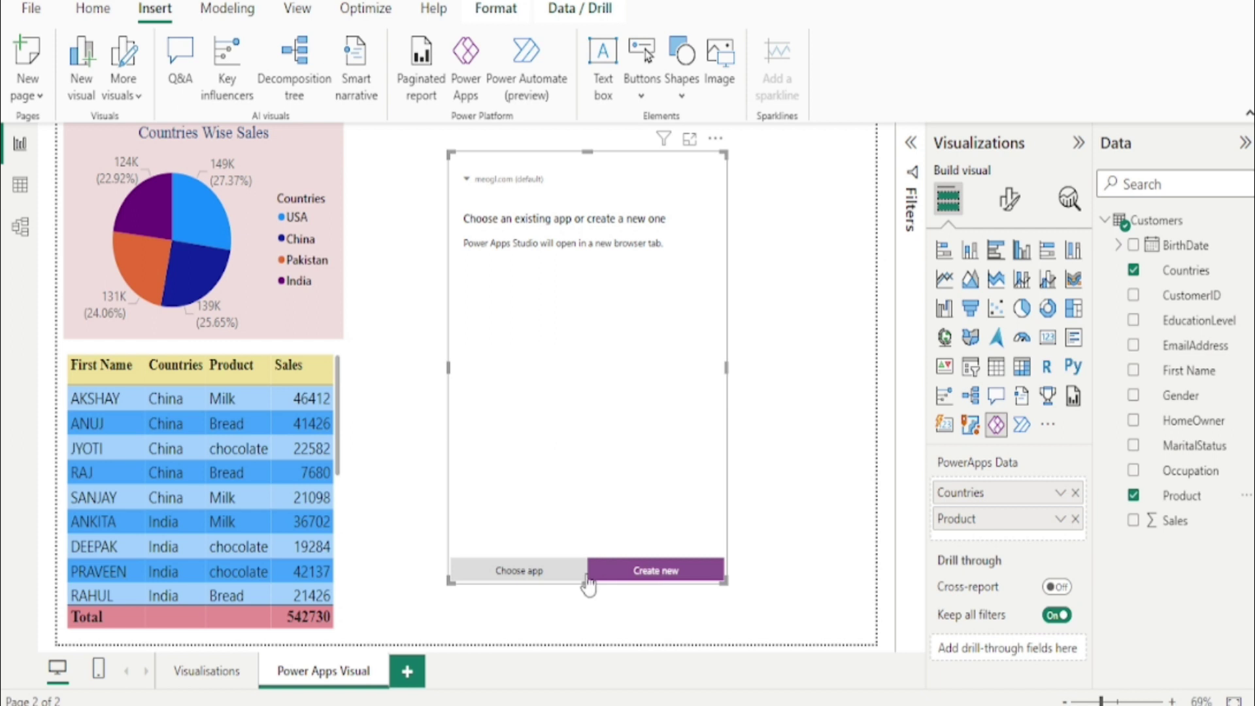
Step: Create a new app from the visual, open it in Power Apps Studio and skip the welcome dialog
{"action": "left_click", "coordinate": [677, 578]}
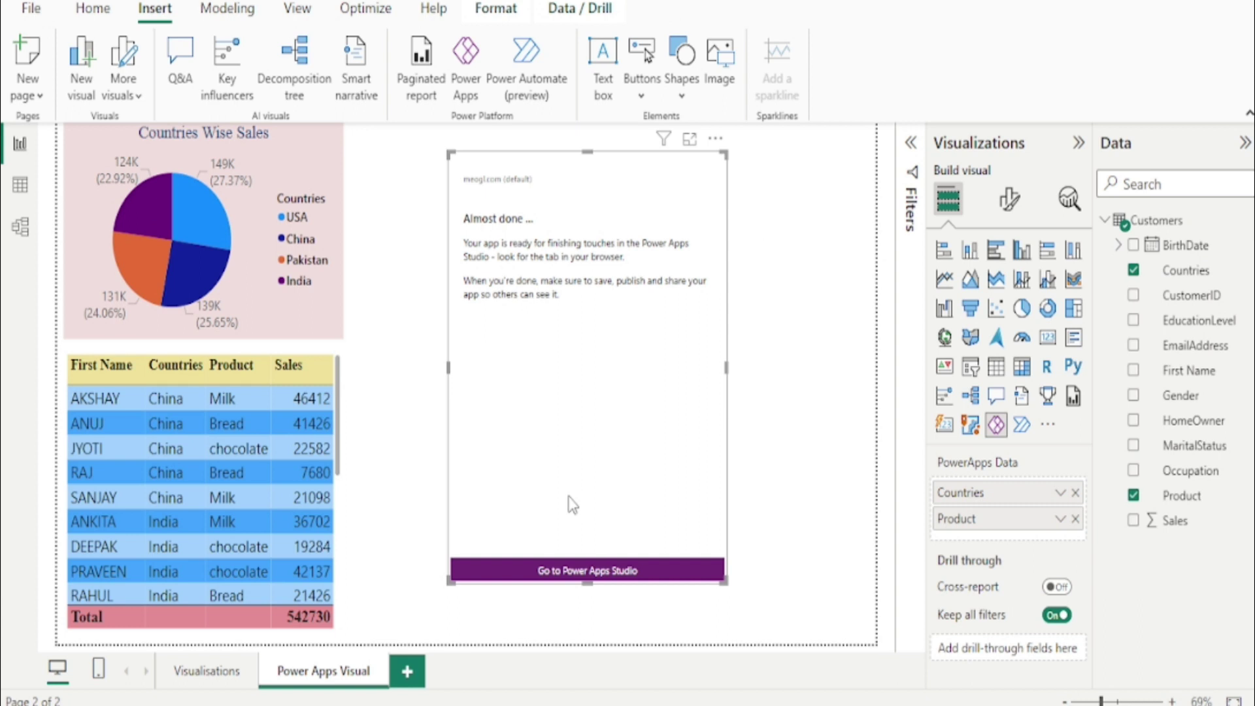
{"action": "left_click", "coordinate": [603, 585]}
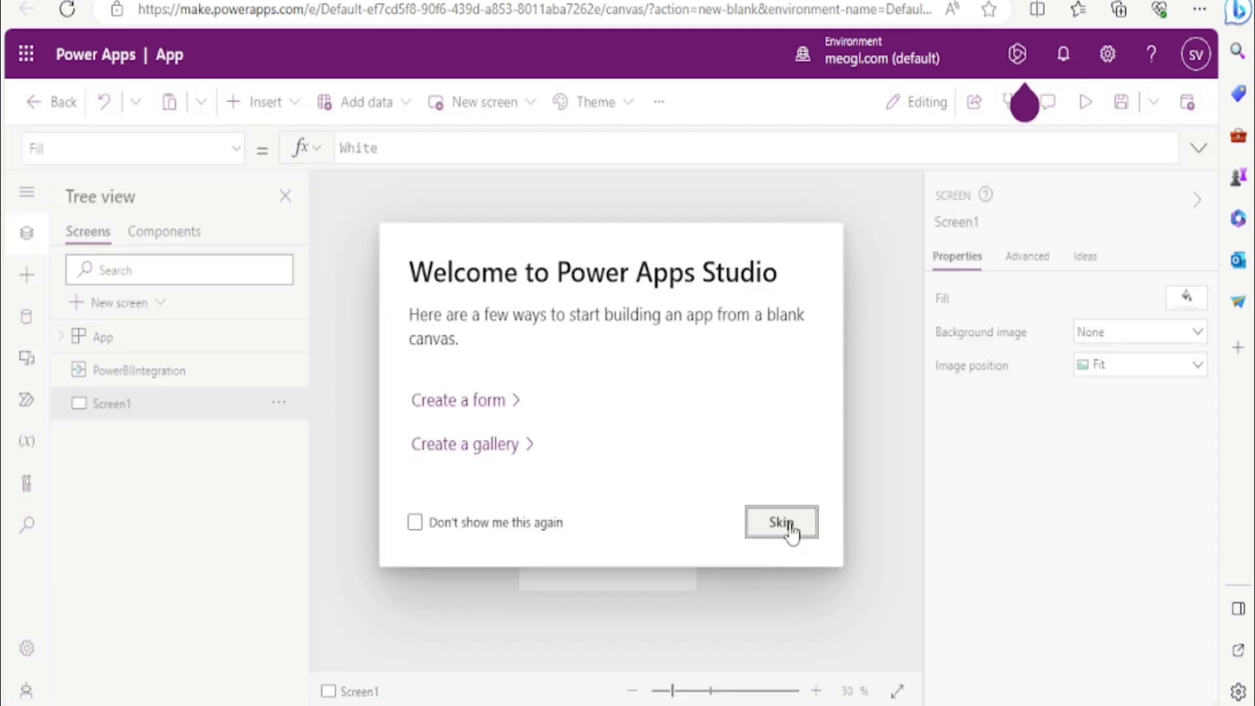
{"action": "left_click", "coordinate": [785, 524]}
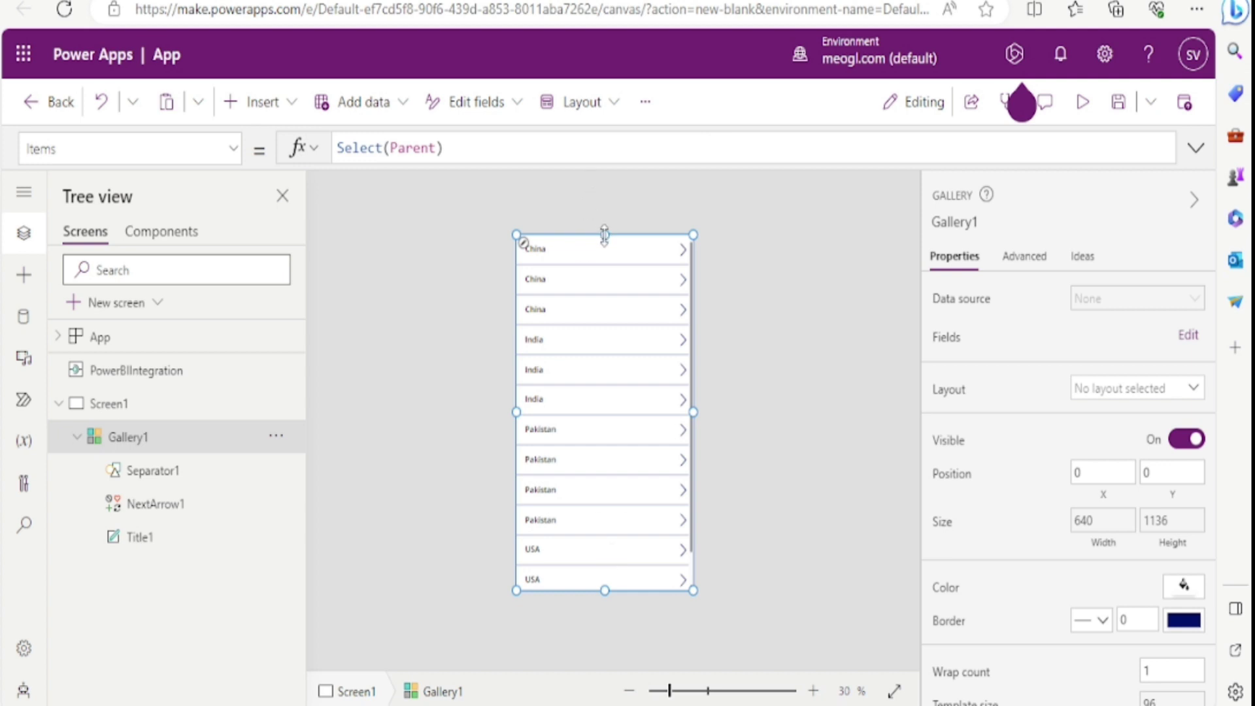
Step: Lower the gallery's top edge to about Y 154 and insert a text label above it reading "Countries and Products"
{"action": "left_click_drag", "start_coordinate": [604, 235], "coordinate": [605, 283]}
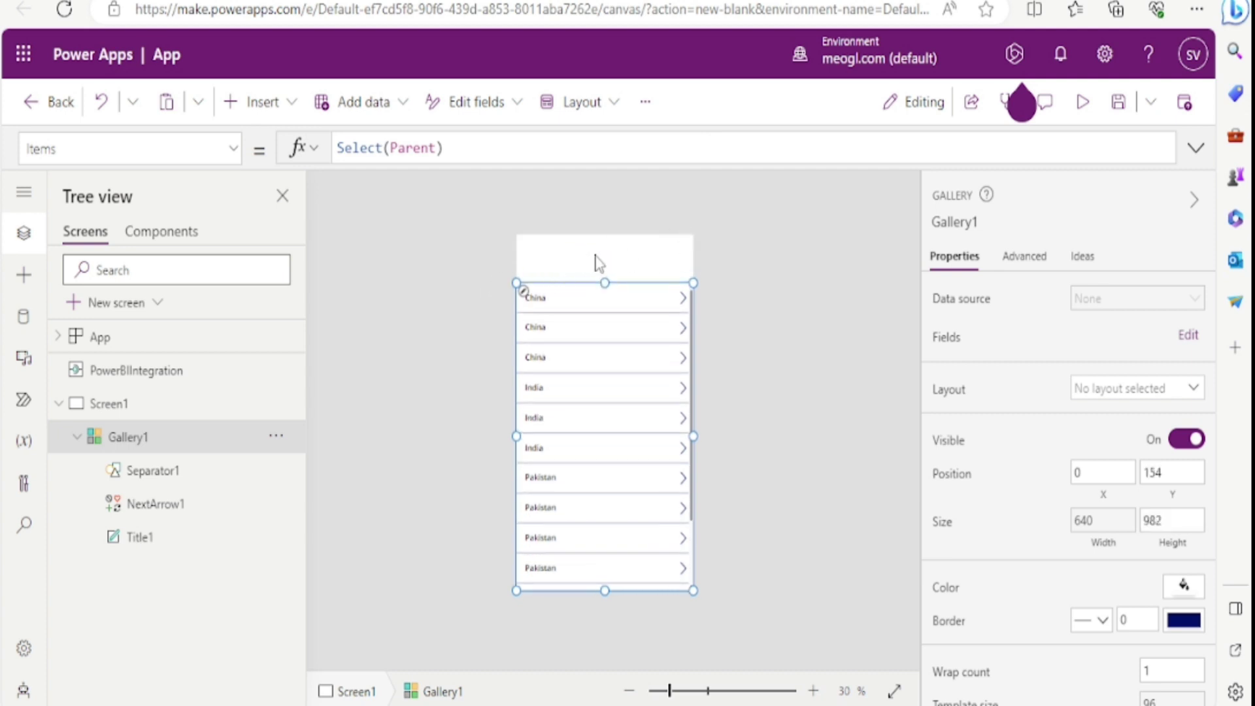
{"action": "left_click", "coordinate": [24, 280]}
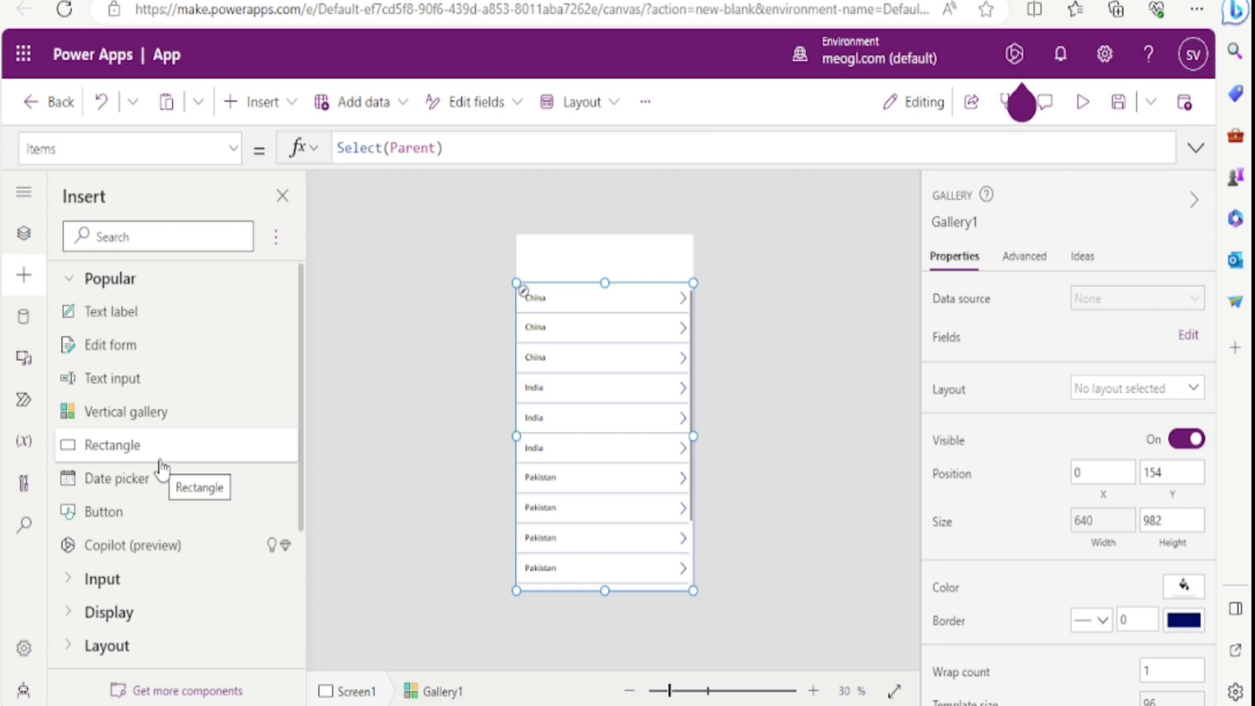
{"action": "left_click", "coordinate": [120, 314]}
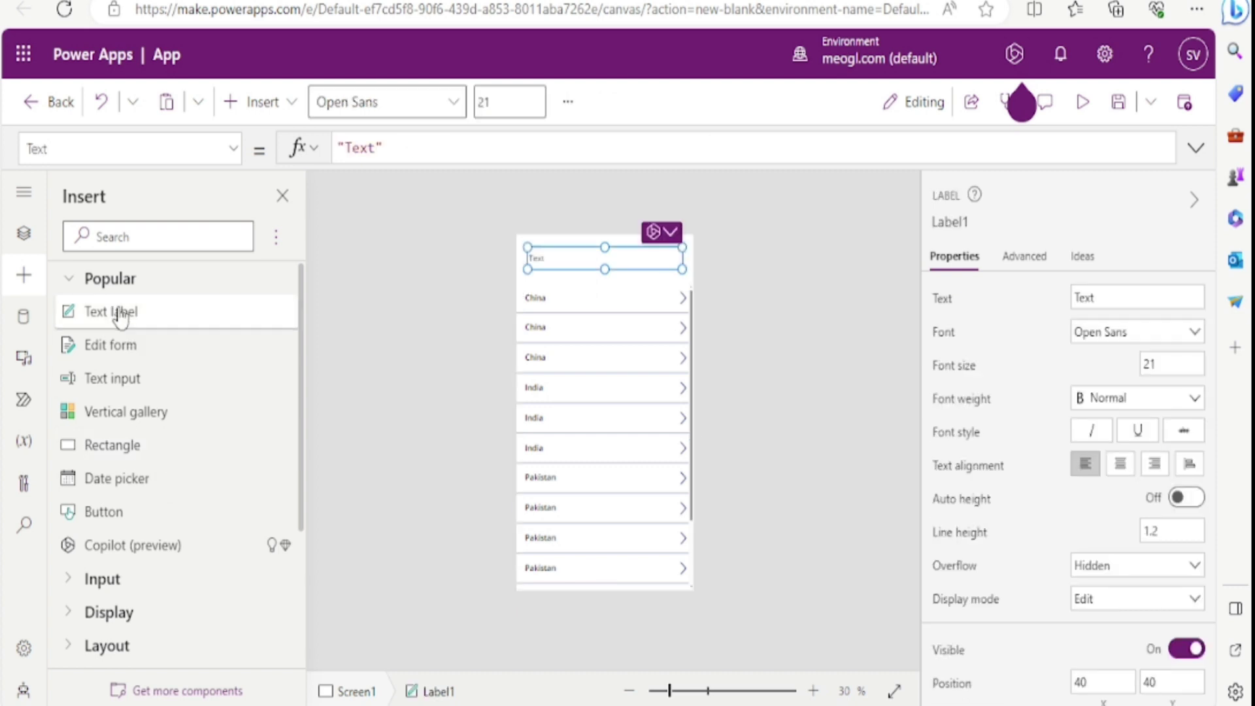
{"action": "double_click", "coordinate": [563, 258]}
{"action": "key", "text": "BackSpace"}
{"action": "type", "text": "Countries "}
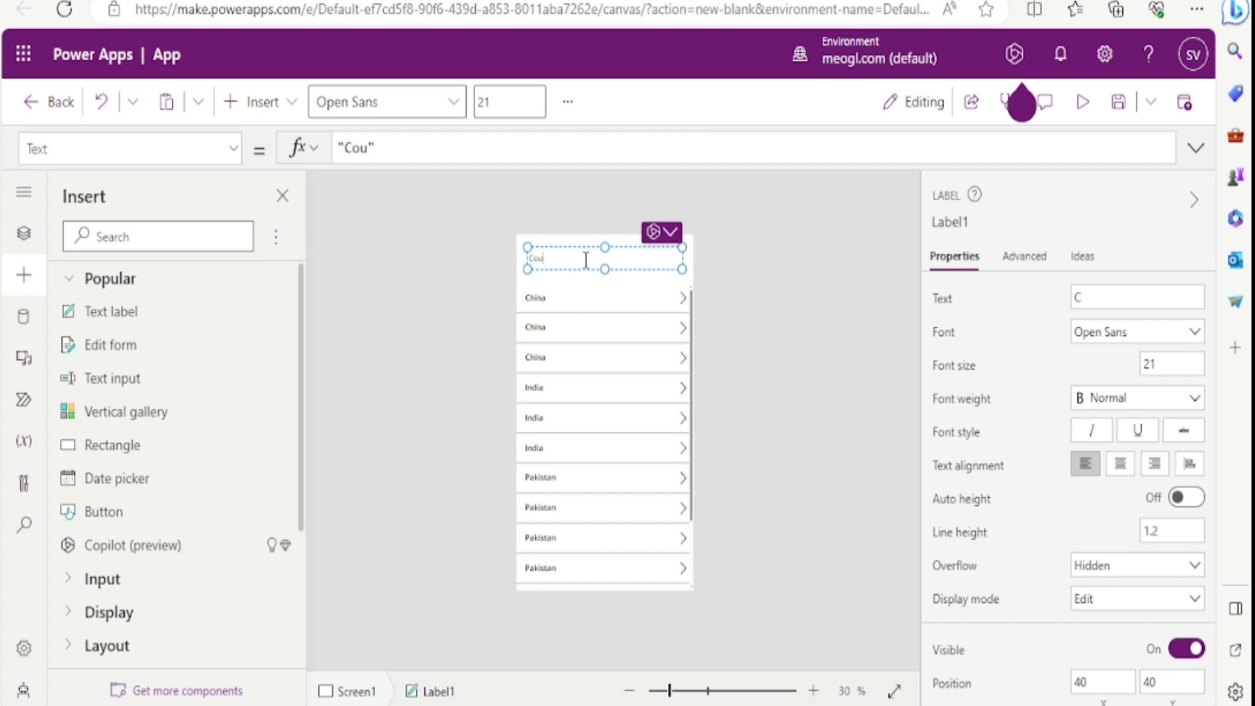
{"action": "type", "text": "an"}
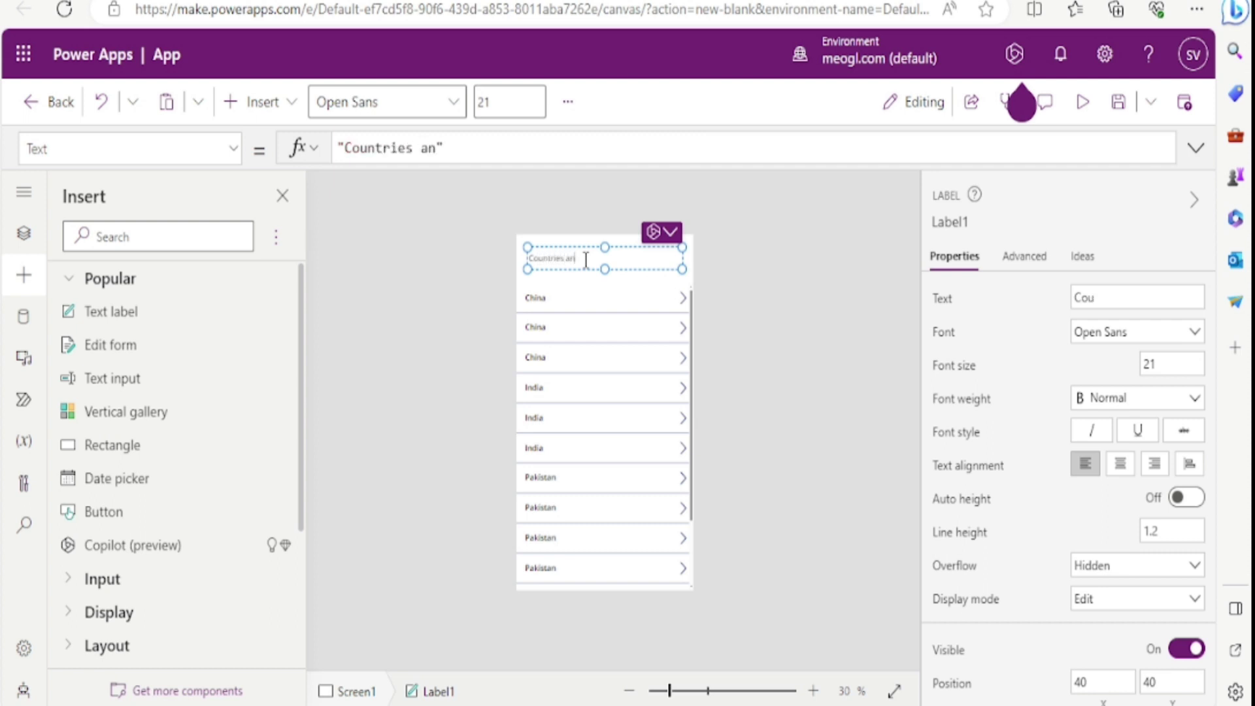
{"action": "type", "text": "d Products"}
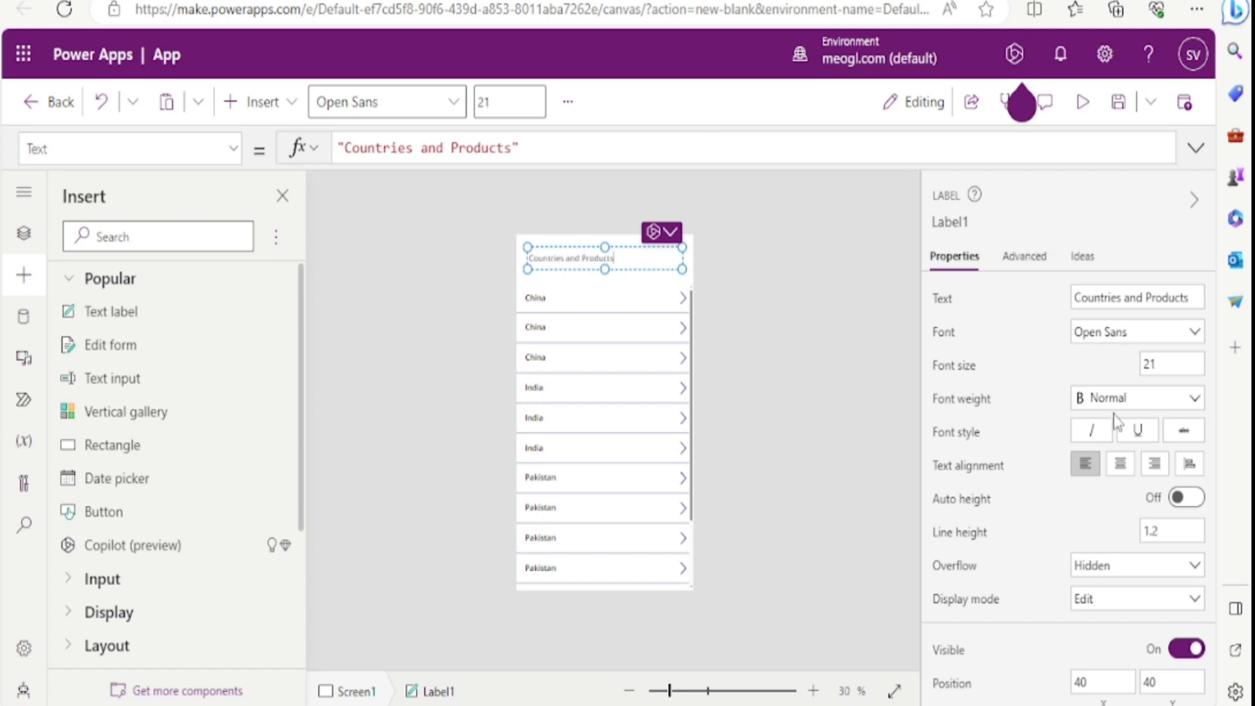
Step: Set the font size of the "Countries and Products" label to 28
{"action": "key", "text": "shift+Left"}
{"action": "key", "text": "shift+Left"}
{"action": "key", "text": "shift+Left"}
{"action": "key", "text": "shift+Left"}
{"action": "key", "text": "shift+Left"}
{"action": "key", "text": "shift+Left"}
{"action": "key", "text": "shift+Left"}
{"action": "key", "text": "shift+Left"}
{"action": "key", "text": "shift+Left"}
{"action": "key", "text": "shift+Left"}
{"action": "key", "text": "shift+Left"}
{"action": "key", "text": "shift+Left"}
{"action": "key", "text": "shift+Left"}
{"action": "key", "text": "shift+Left"}
{"action": "key", "text": "shift+Left"}
{"action": "key", "text": "shift+Left"}
{"action": "key", "text": "shift+Left"}
{"action": "key", "text": "shift+Left"}
{"action": "key", "text": "shift+Left"}
{"action": "key", "text": "shift+Left"}
{"action": "key", "text": "shift+Left"}
{"action": "key", "text": "shift+Left"}
{"action": "left_click", "coordinate": [1184, 365]}
{"action": "key", "text": "BackSpace"}
{"action": "type", "text": "8"}
{"action": "left_click", "coordinate": [782, 418]}
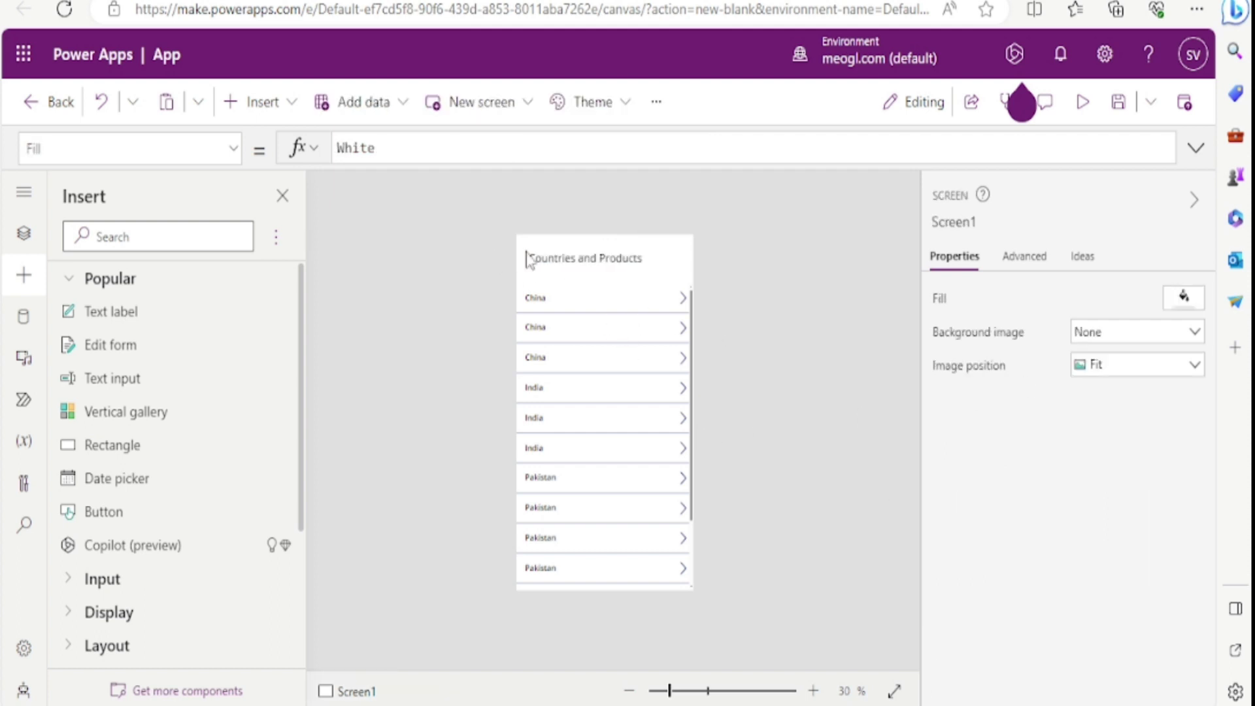
Step: Change the font of the "Countries and Products" label to Georgia
{"action": "left_click", "coordinate": [647, 259]}
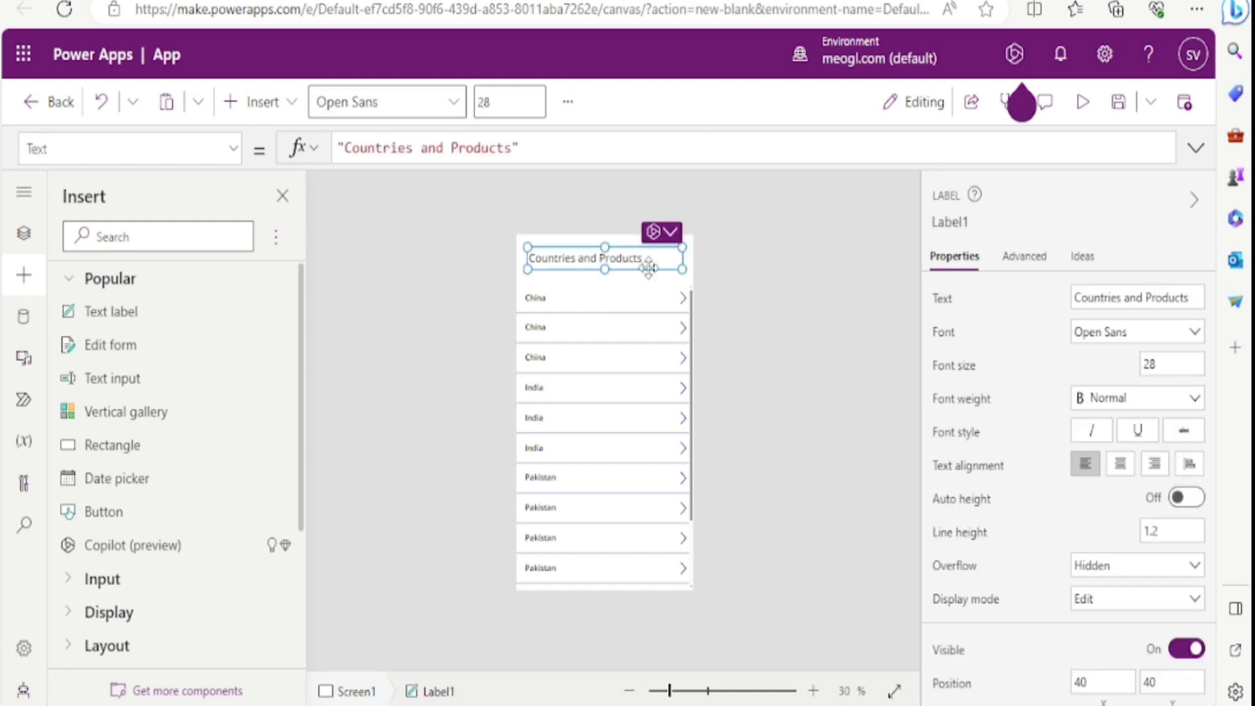
{"action": "left_click", "coordinate": [647, 259]}
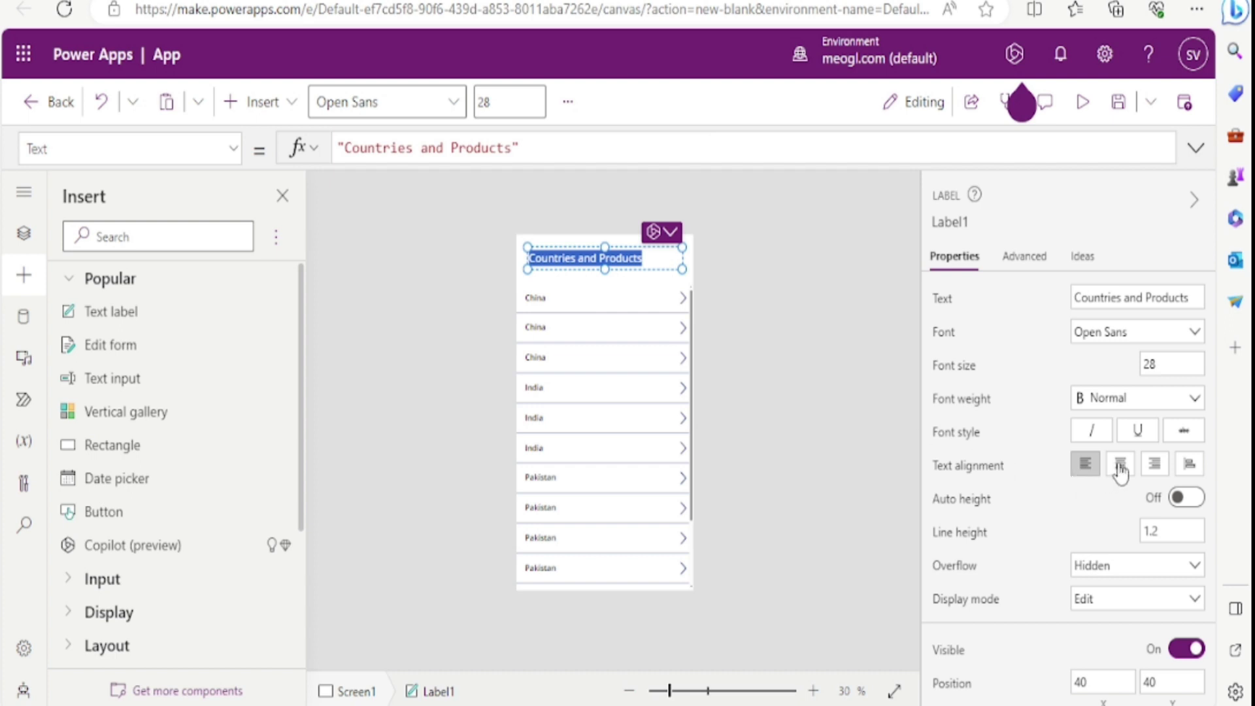
{"action": "left_click", "coordinate": [1197, 334]}
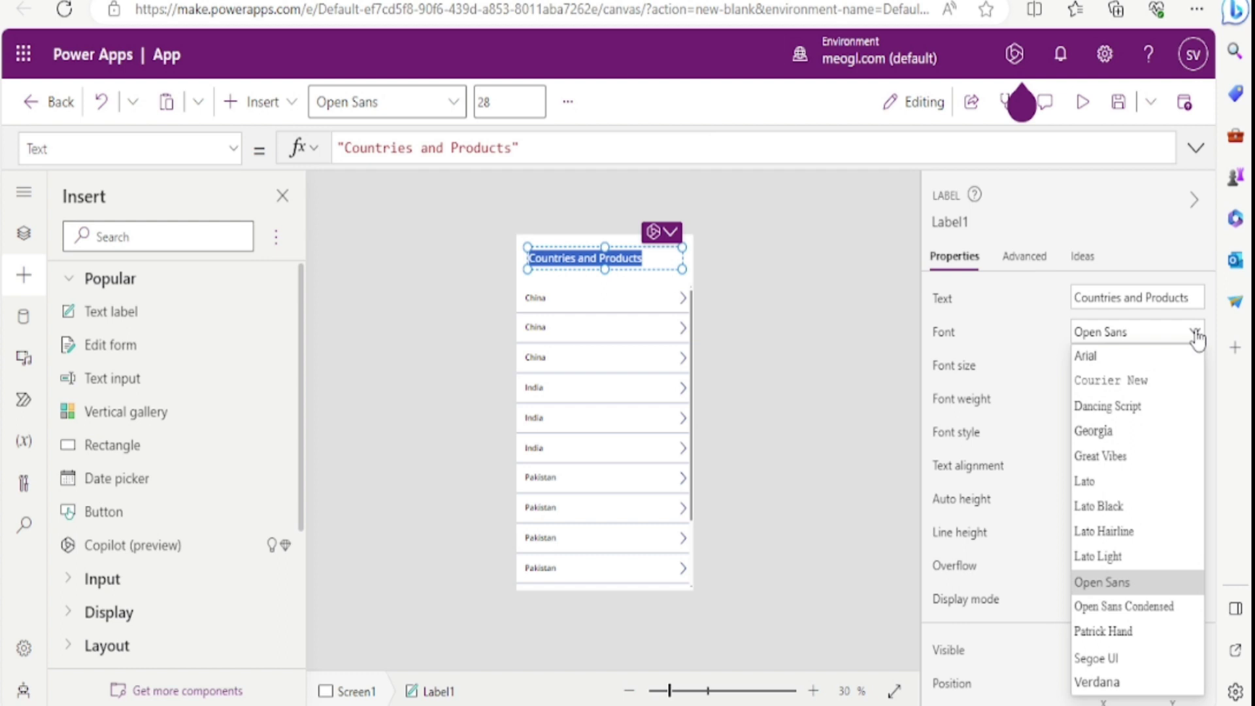
{"action": "left_click", "coordinate": [1107, 432]}
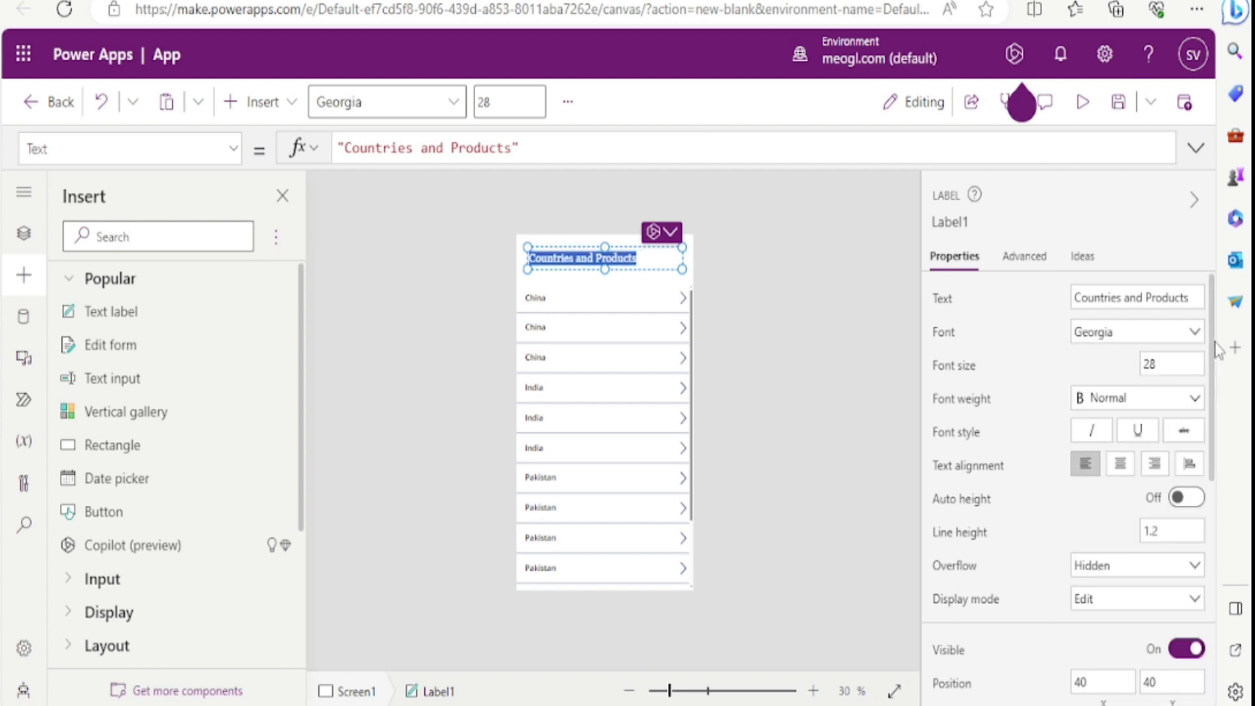
Step: Give the header label blue text on an RGBA(220, 153, 153, 1) pink fill and center the text
{"action": "scroll", "coordinate": [1214, 353], "scroll_direction": "down", "scroll_amount": 4}
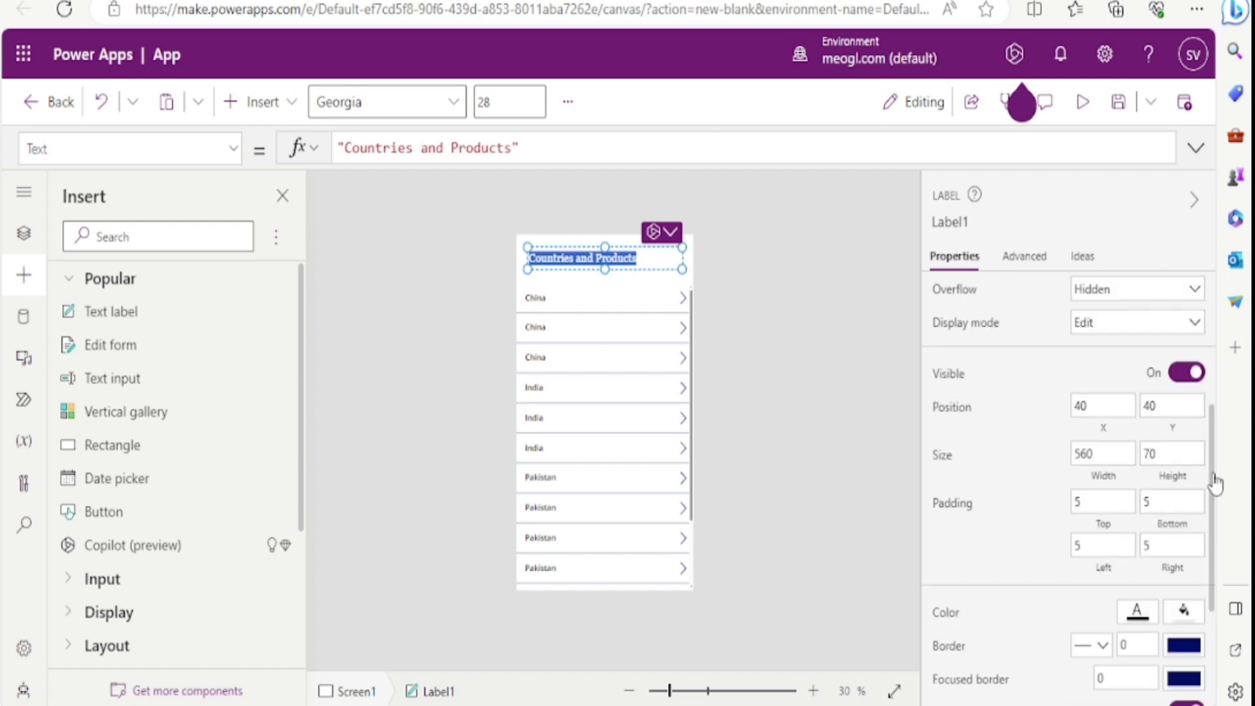
{"action": "left_click", "coordinate": [1137, 614]}
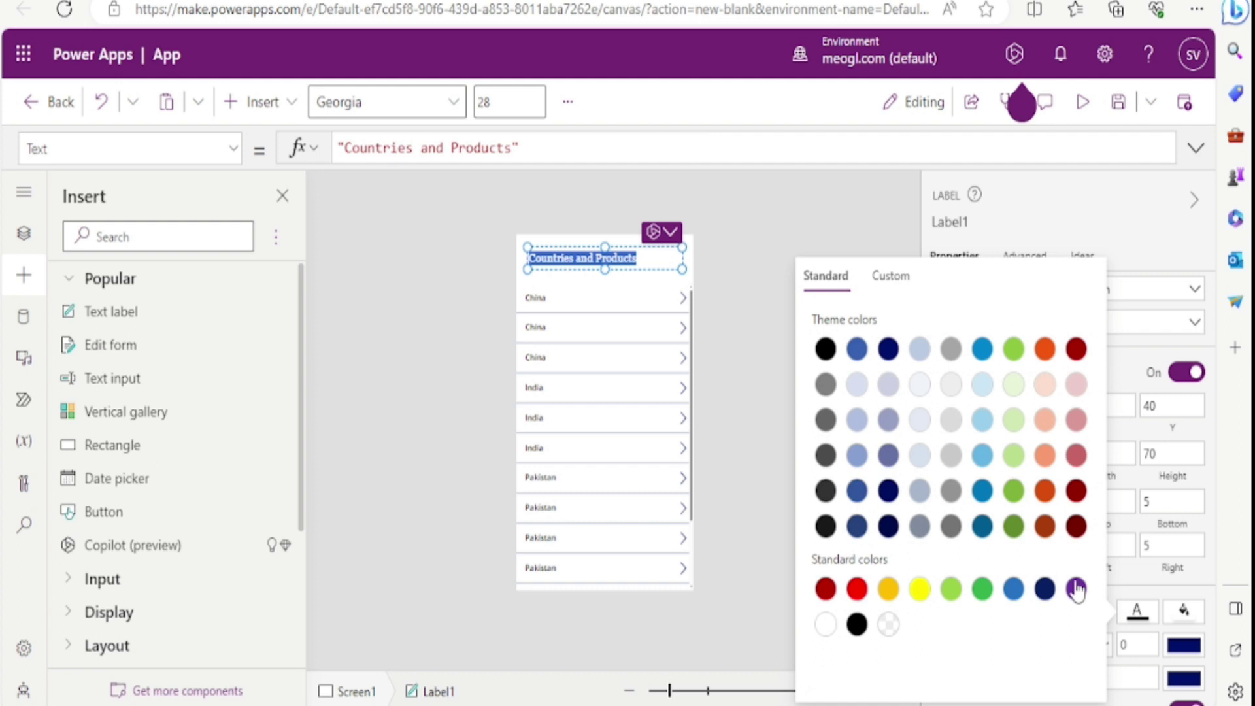
{"action": "left_click", "coordinate": [984, 500]}
{"action": "left_click", "coordinate": [1187, 614]}
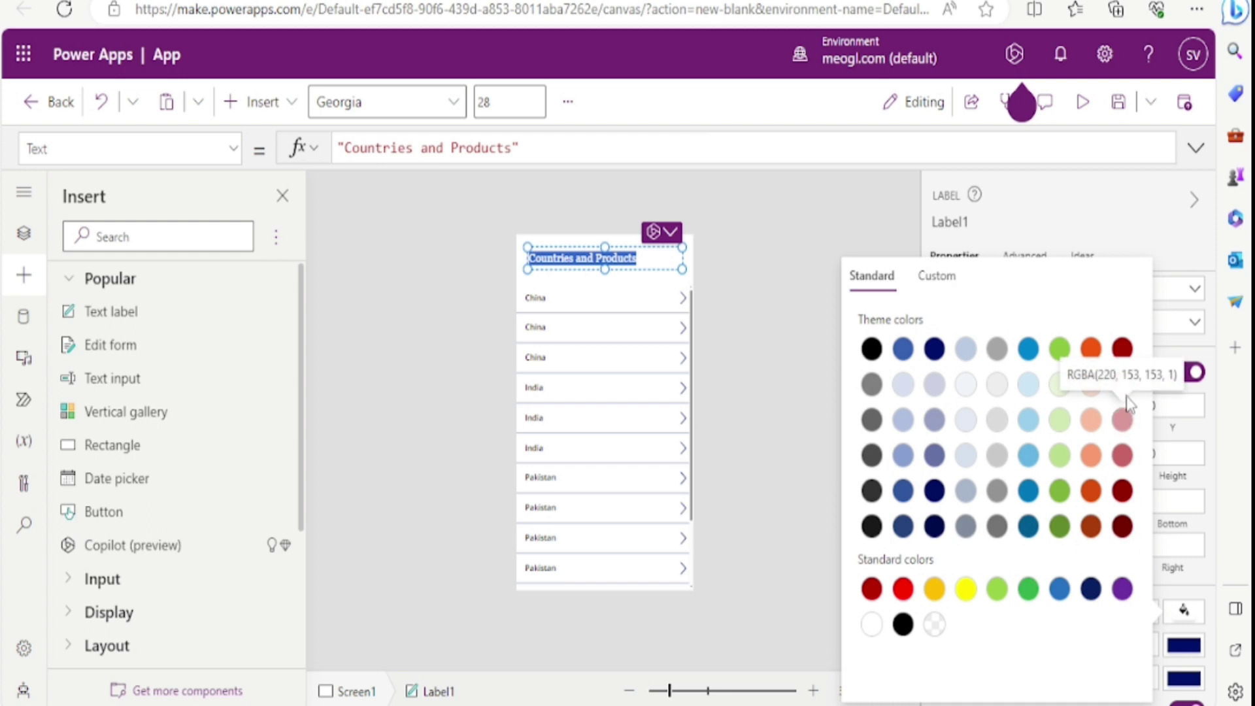
{"action": "left_click", "coordinate": [1122, 420]}
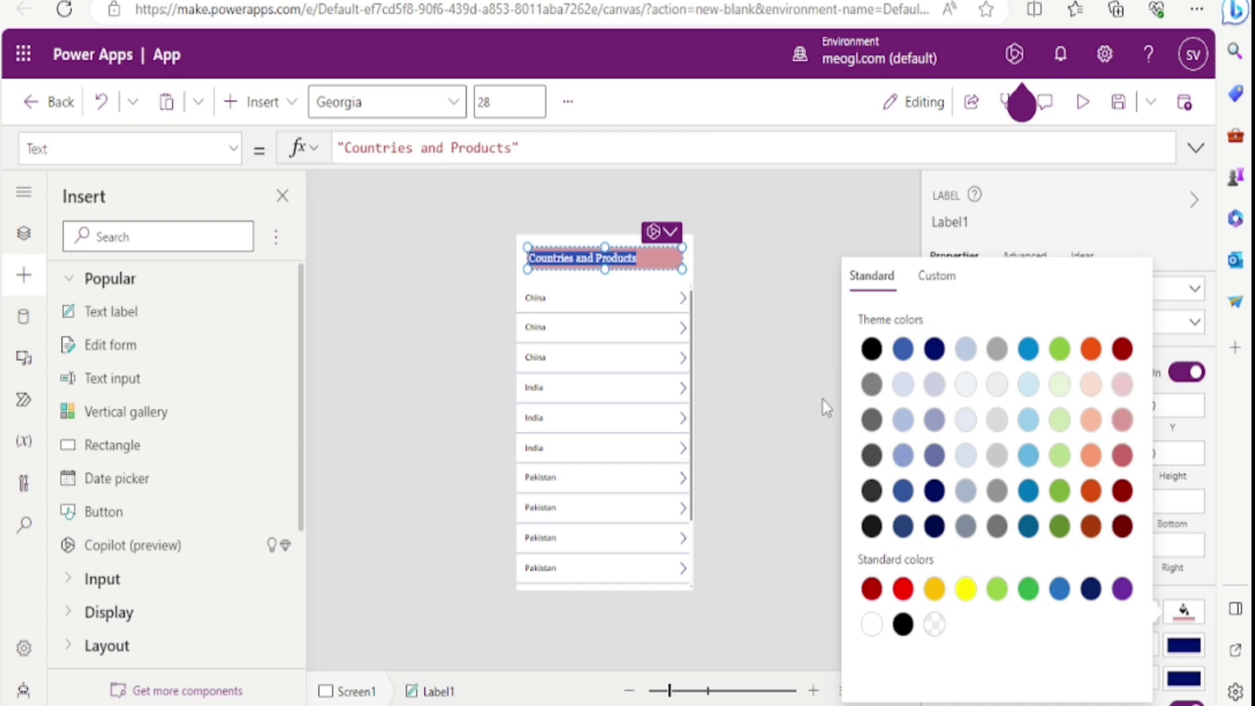
{"action": "left_click", "coordinate": [822, 400]}
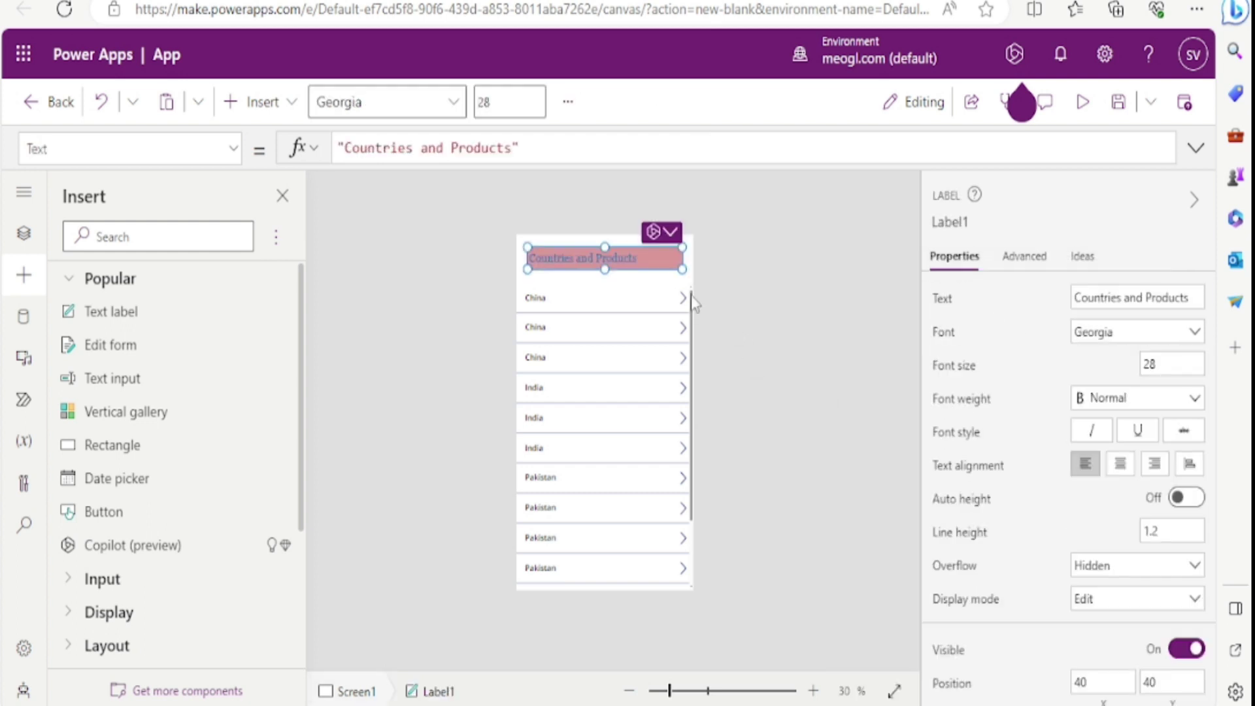
{"action": "left_click", "coordinate": [1121, 465]}
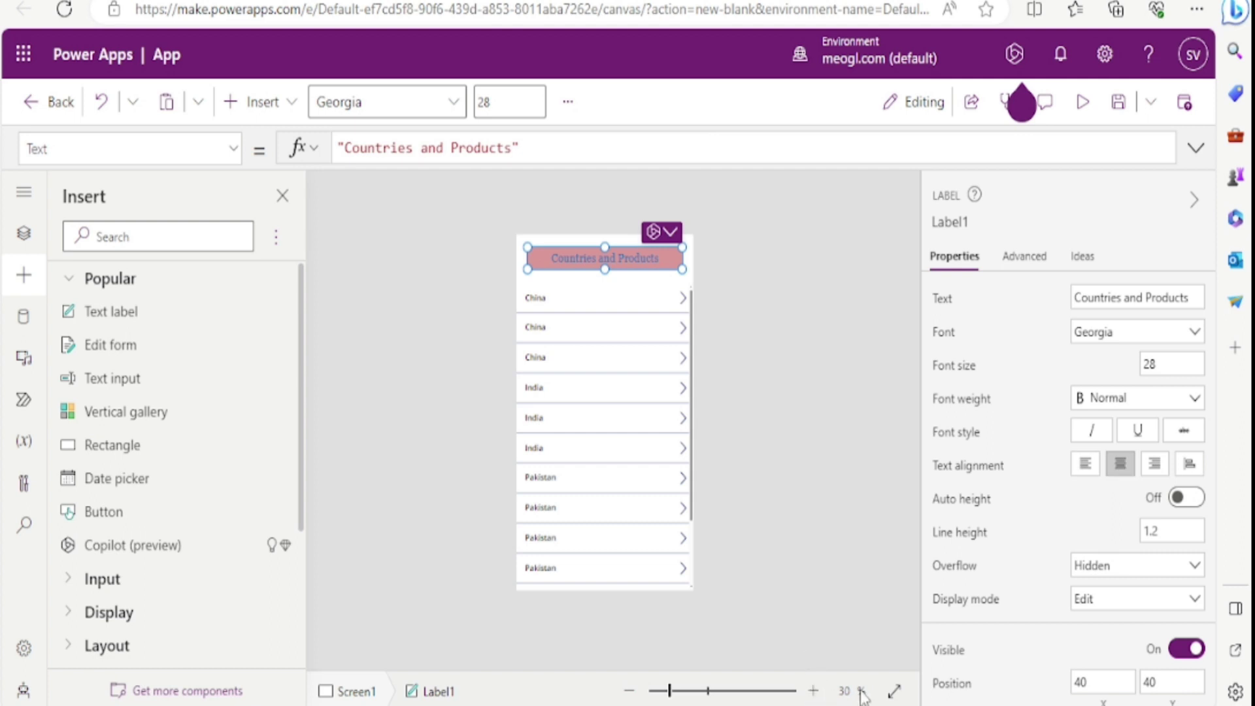
Step: Change the gallery's Title1 field to Product
{"action": "left_click", "coordinate": [815, 694]}
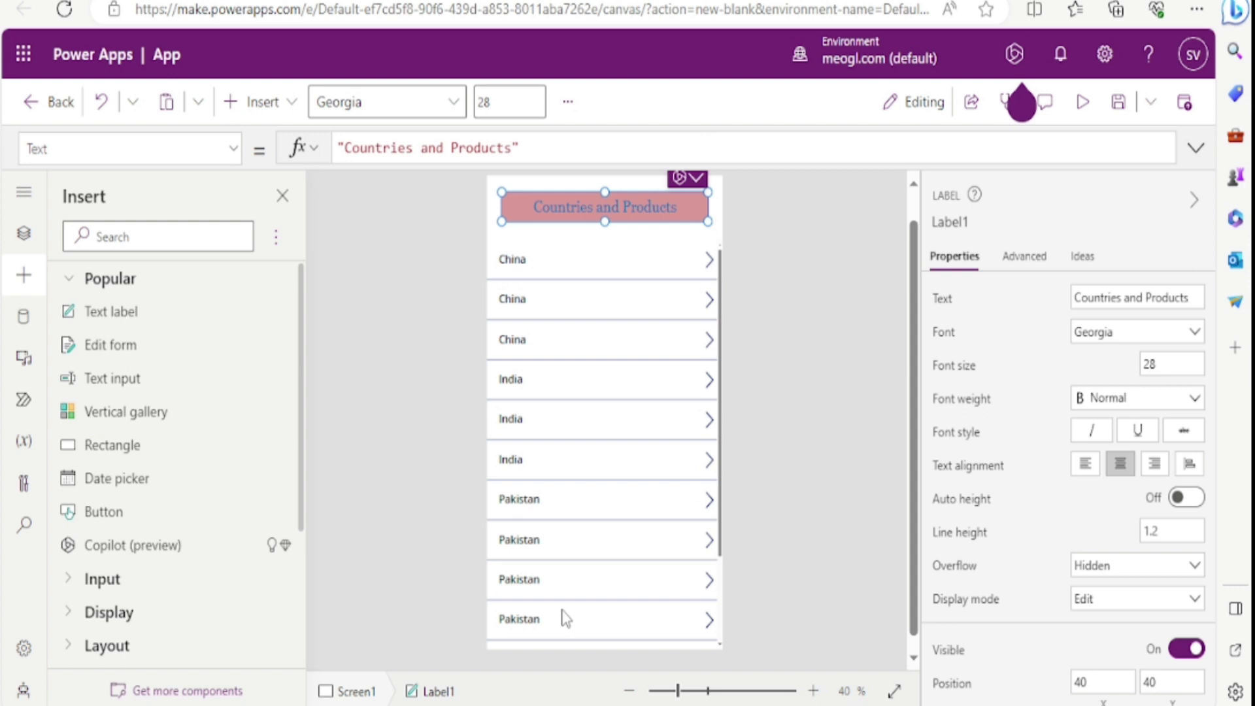
{"action": "left_click", "coordinate": [705, 477]}
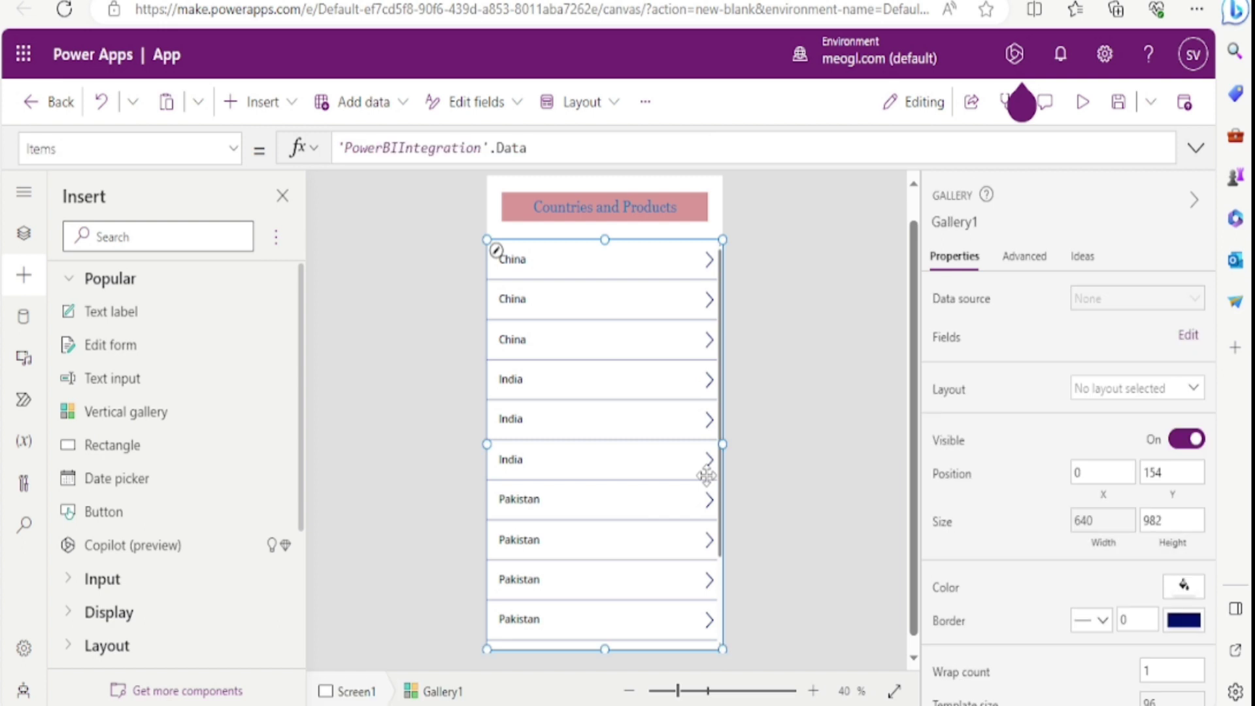
{"action": "left_click", "coordinate": [516, 113]}
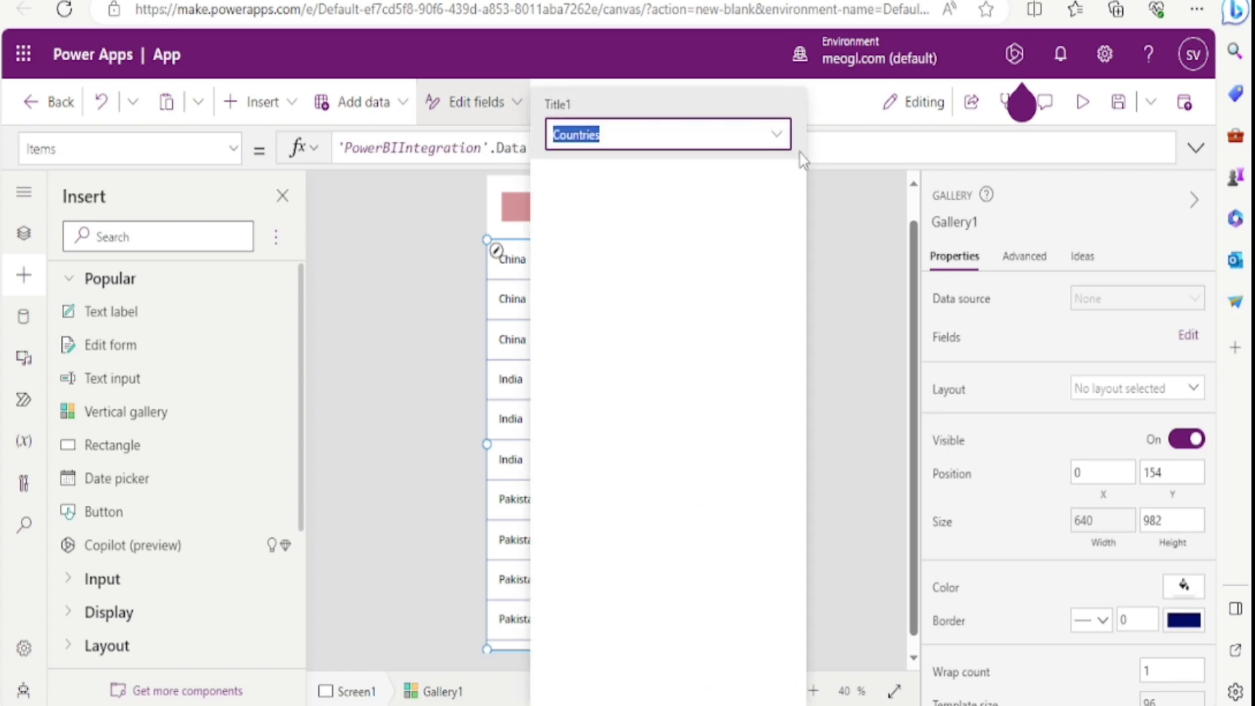
{"action": "left_click", "coordinate": [782, 137]}
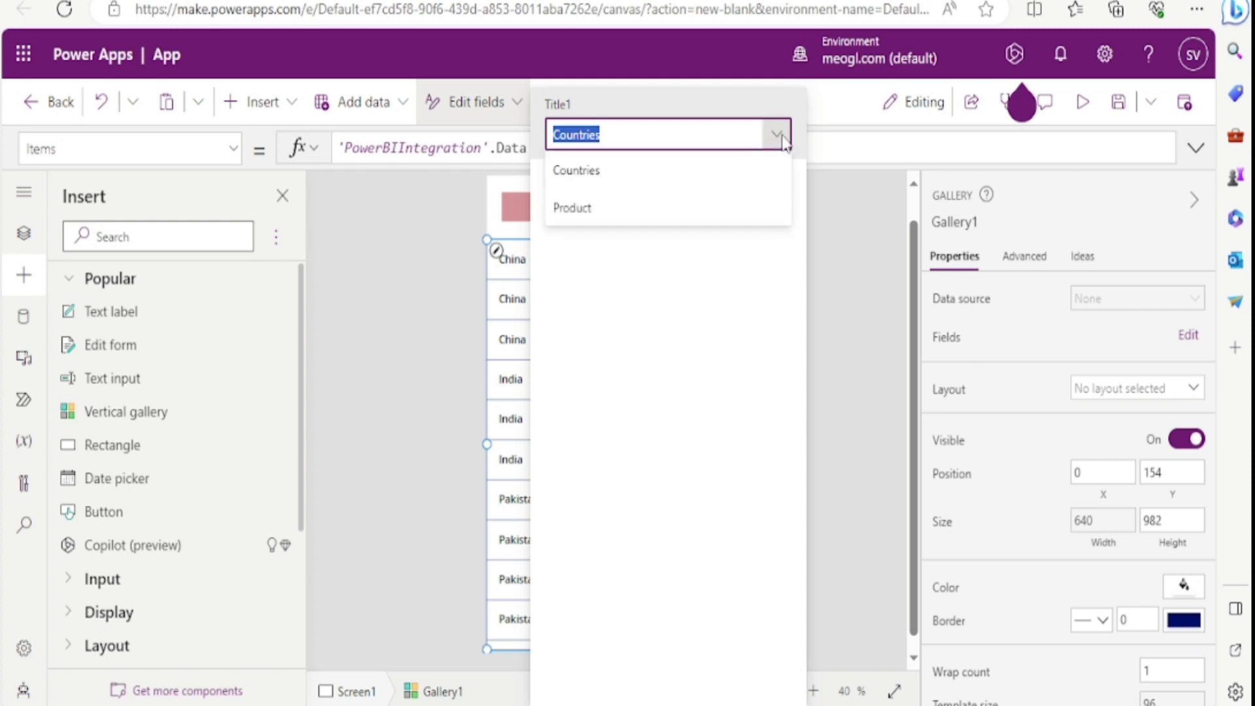
{"action": "left_click", "coordinate": [588, 213]}
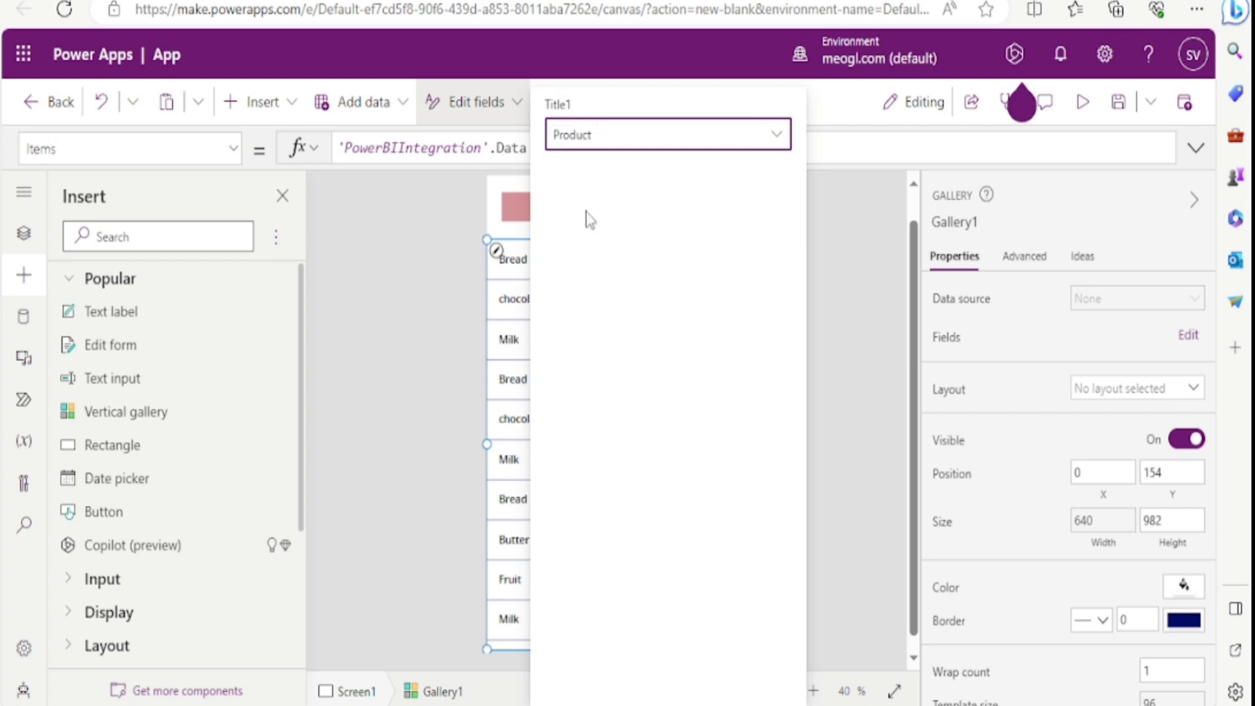
{"action": "left_click", "coordinate": [830, 255]}
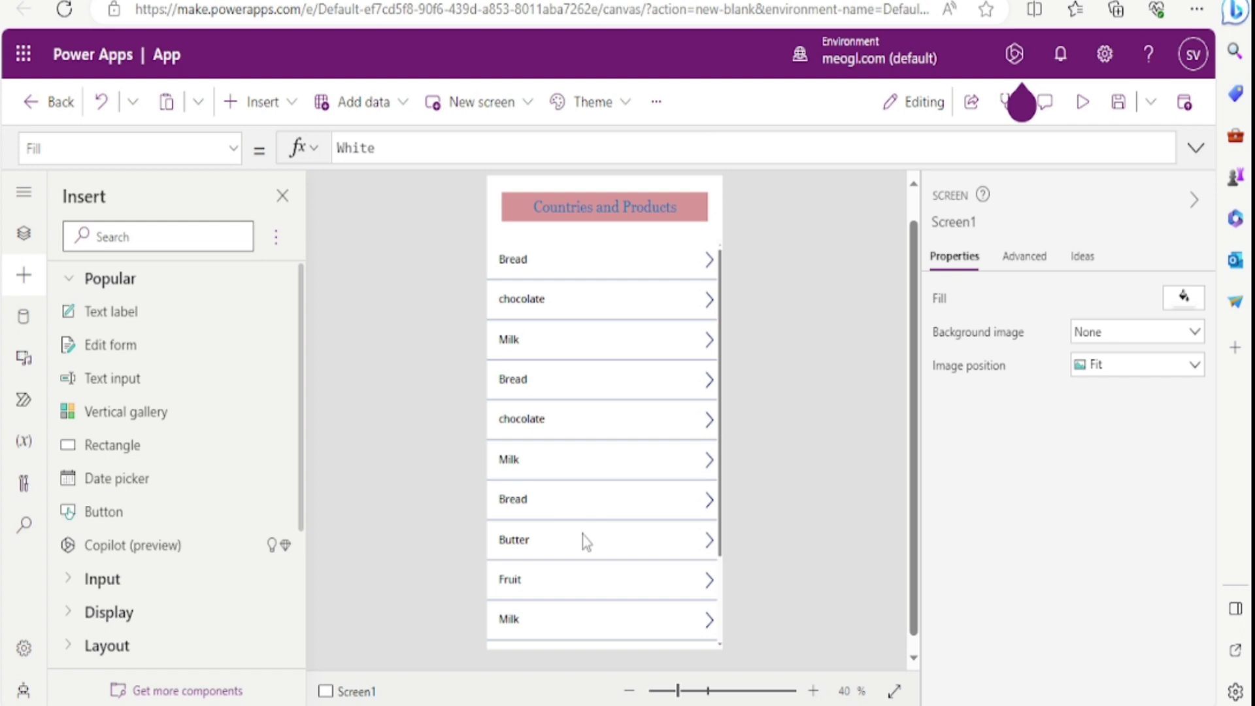
Step: Apply the Red standard theme to the app
{"action": "left_click", "coordinate": [624, 114]}
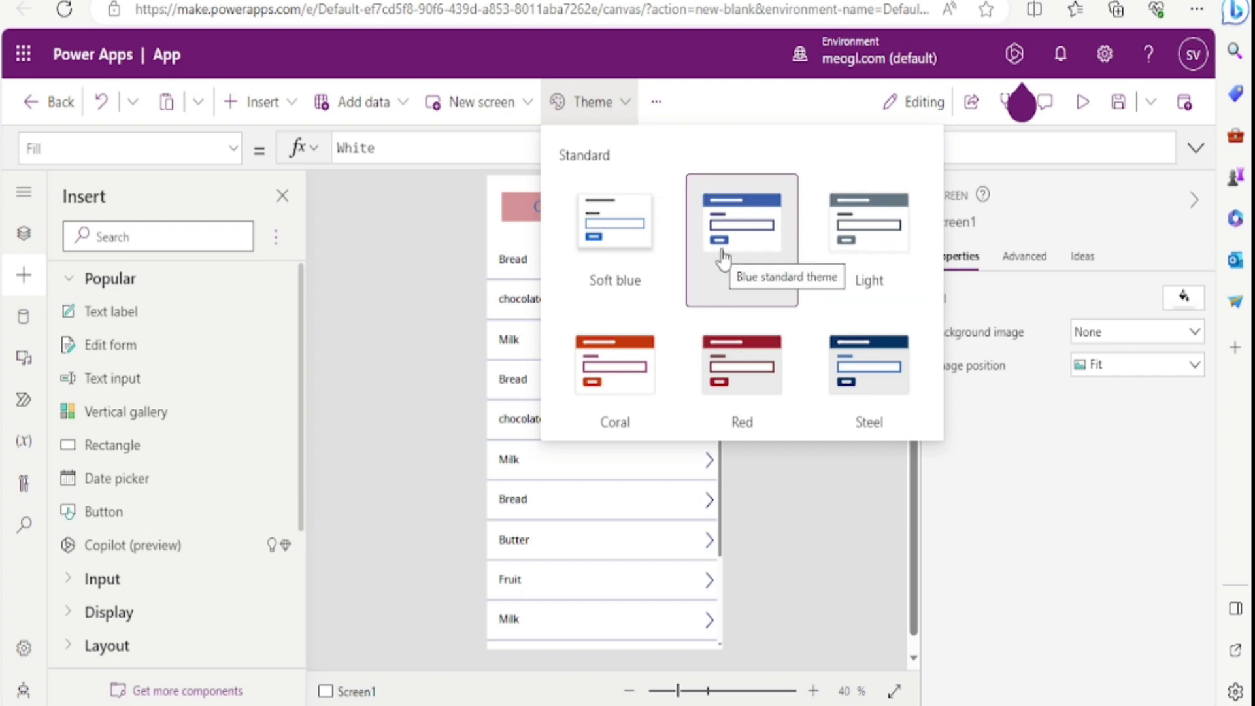
{"action": "left_click", "coordinate": [750, 378]}
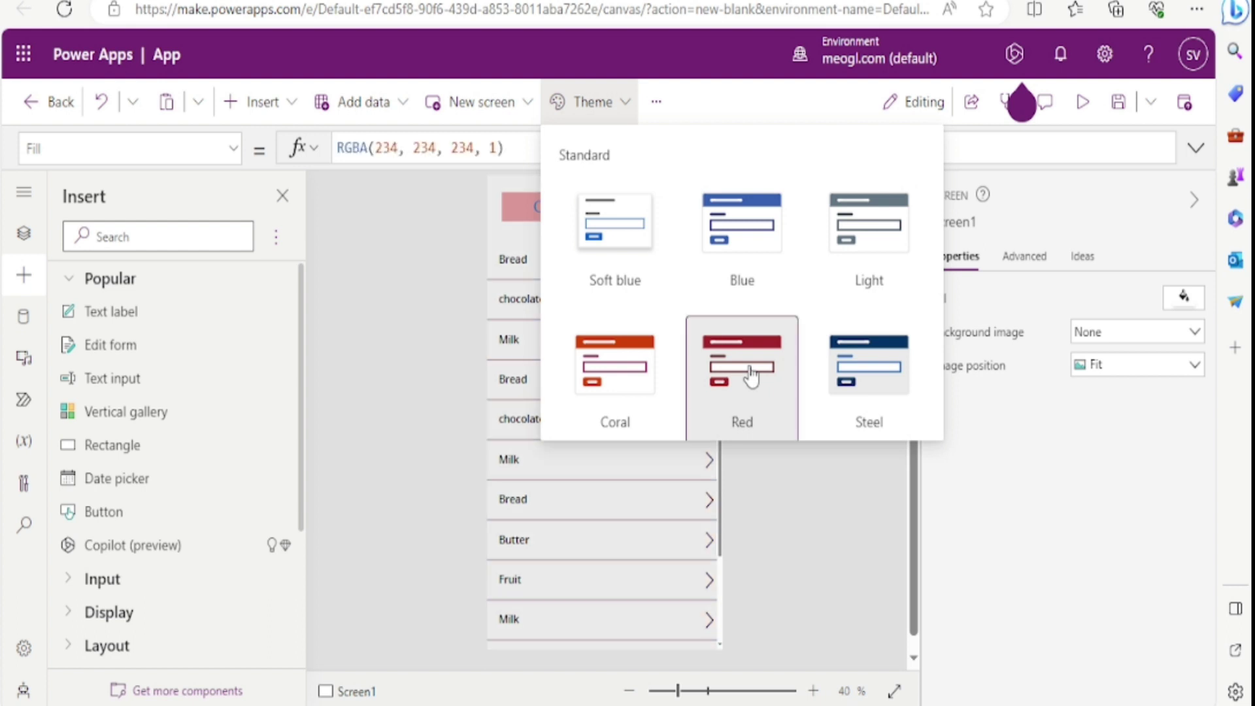
{"action": "left_click", "coordinate": [795, 498]}
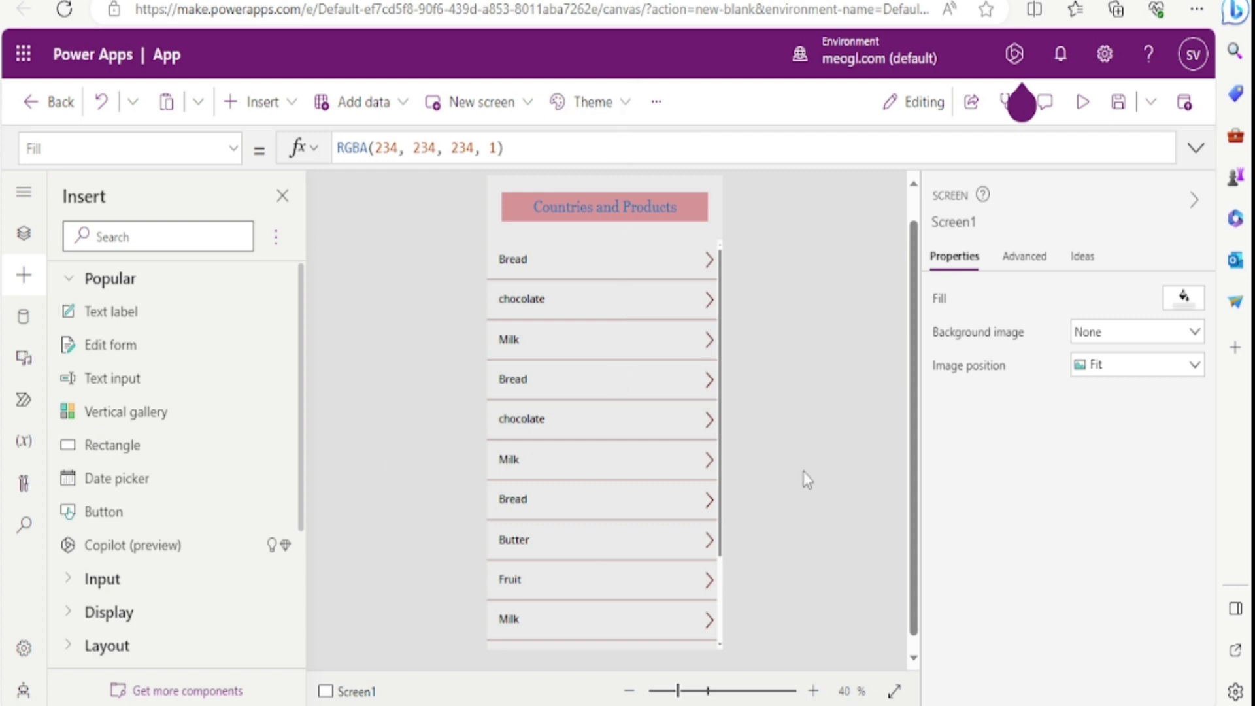
Step: Apply the Aqua standard theme to the app
{"action": "left_click", "coordinate": [623, 107]}
{"action": "left_click_drag", "start_coordinate": [940, 191], "coordinate": [942, 270]}
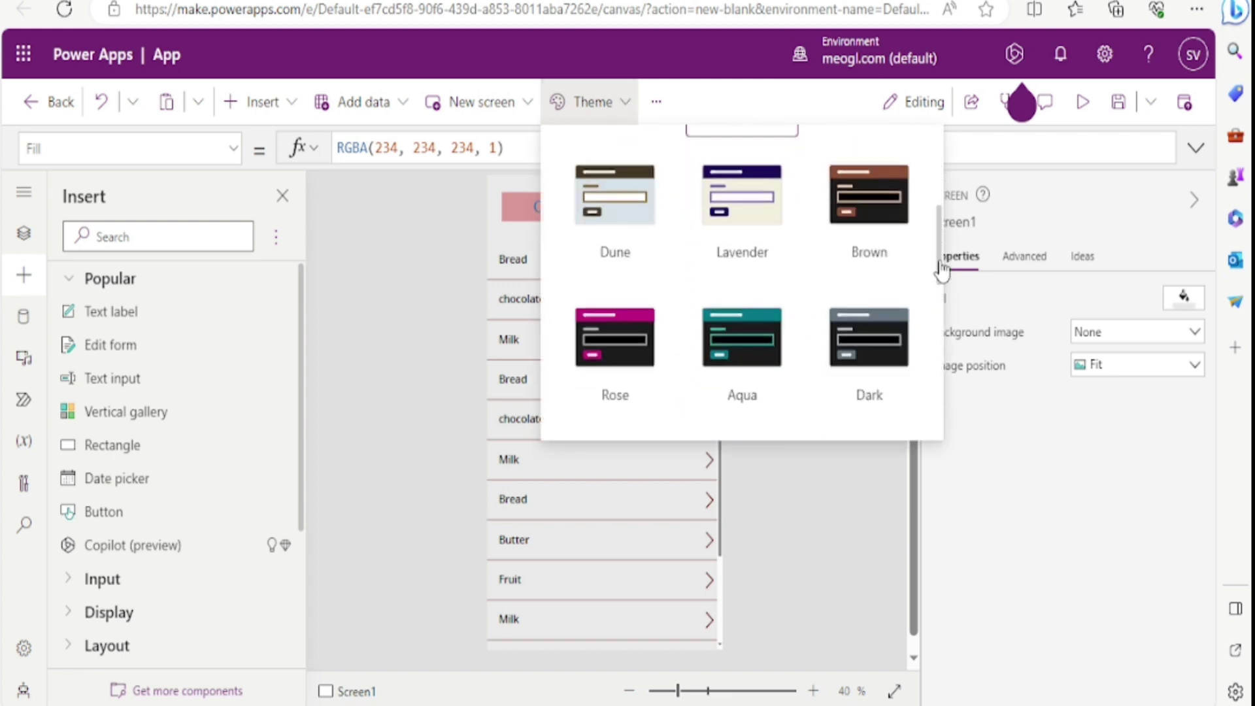
{"action": "left_click", "coordinate": [746, 343]}
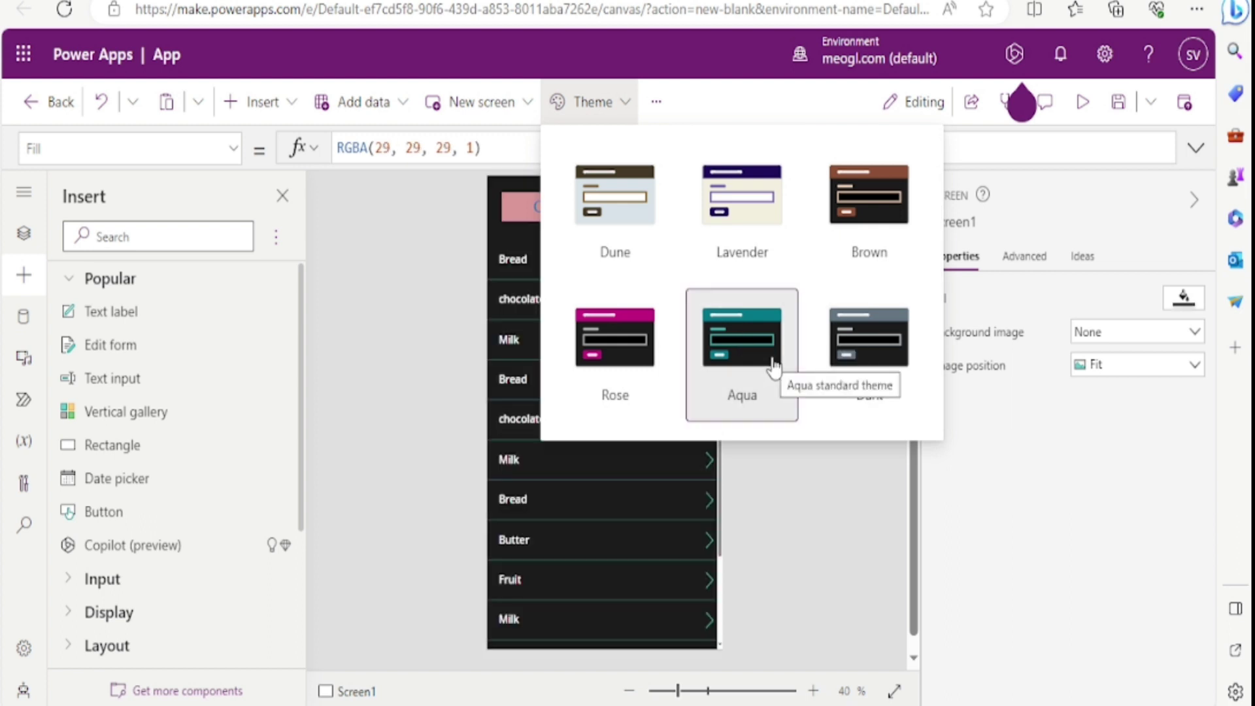
{"action": "left_click", "coordinate": [801, 540]}
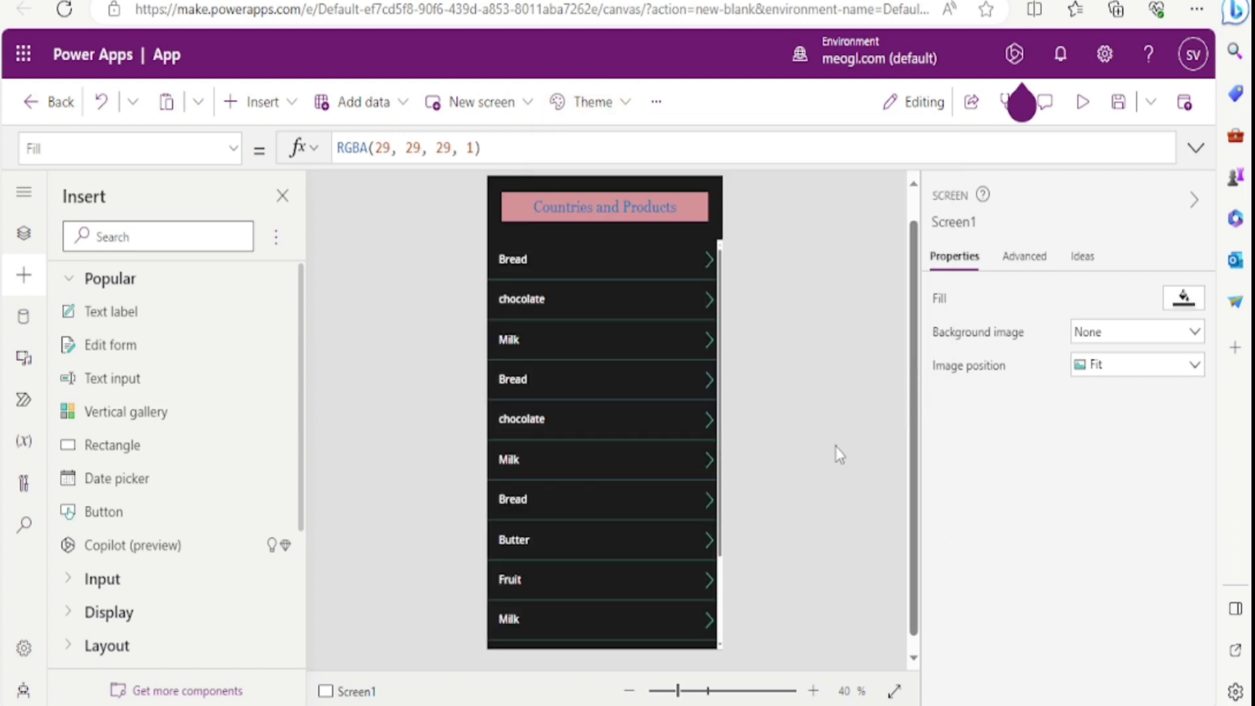
Step: Set the font size of the gallery's Title1 product label to 28
{"action": "left_click", "coordinate": [517, 262]}
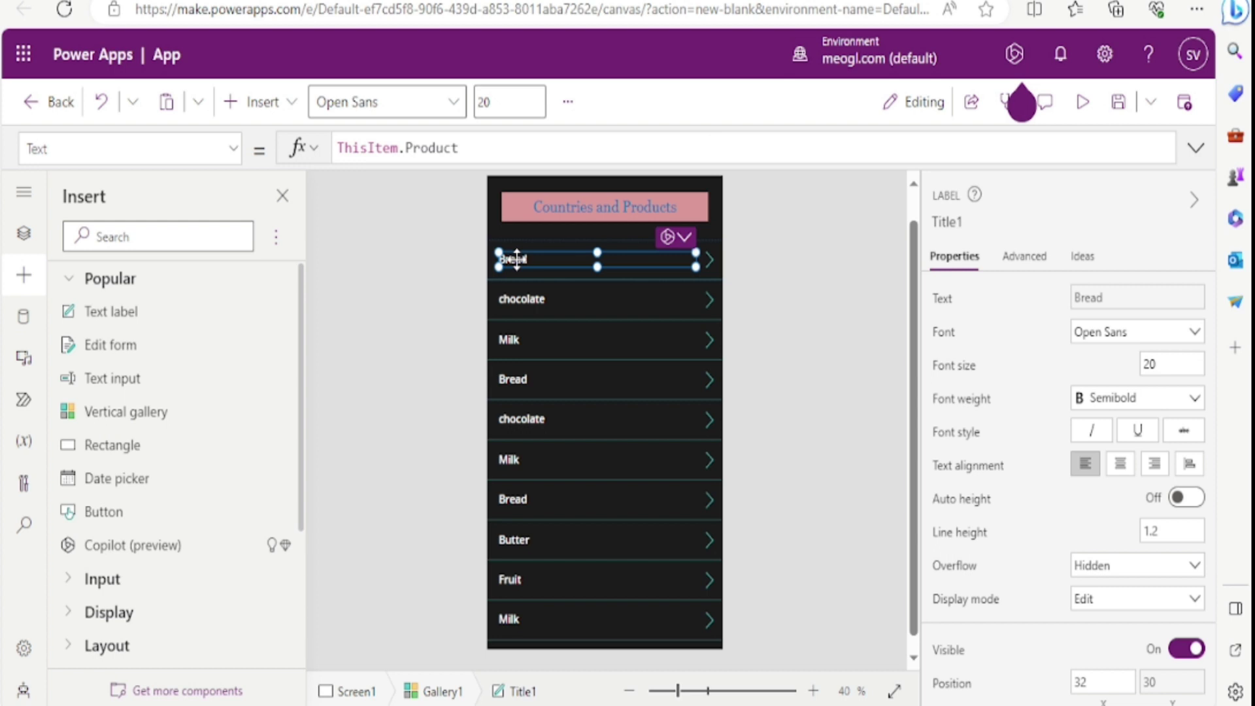
{"action": "double_click", "coordinate": [1151, 363]}
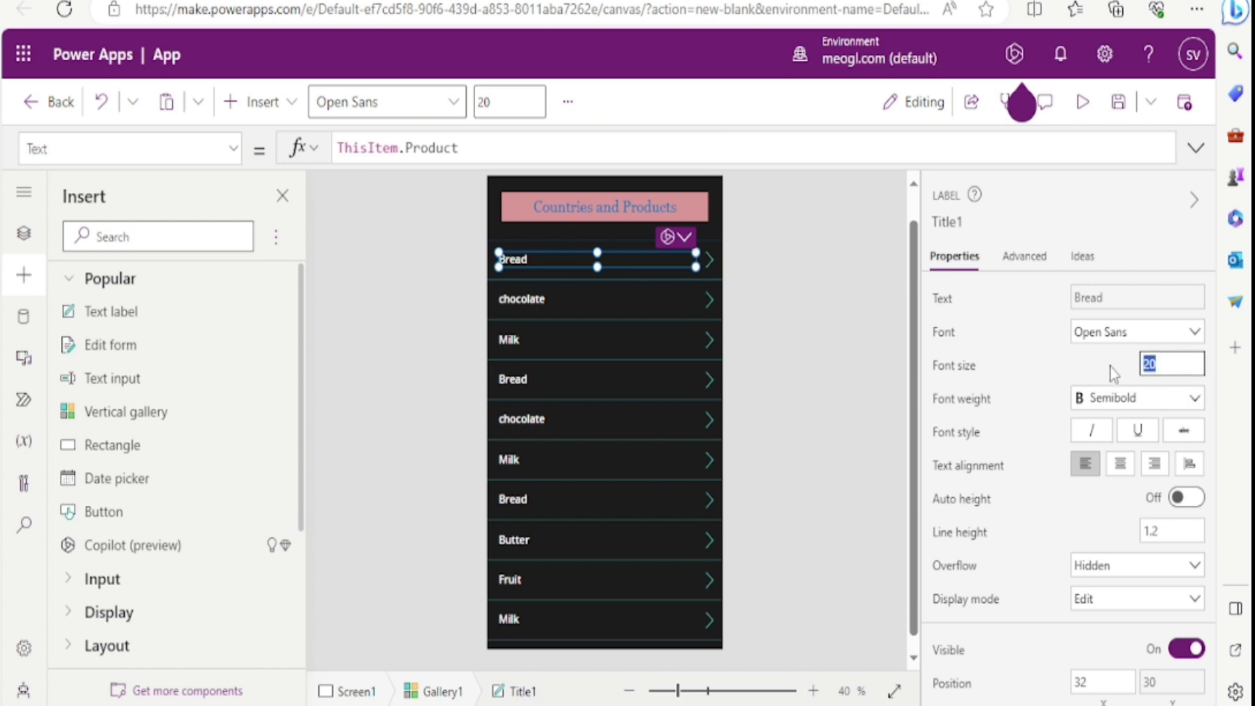
{"action": "type", "text": "28"}
{"action": "left_click", "coordinate": [533, 260]}
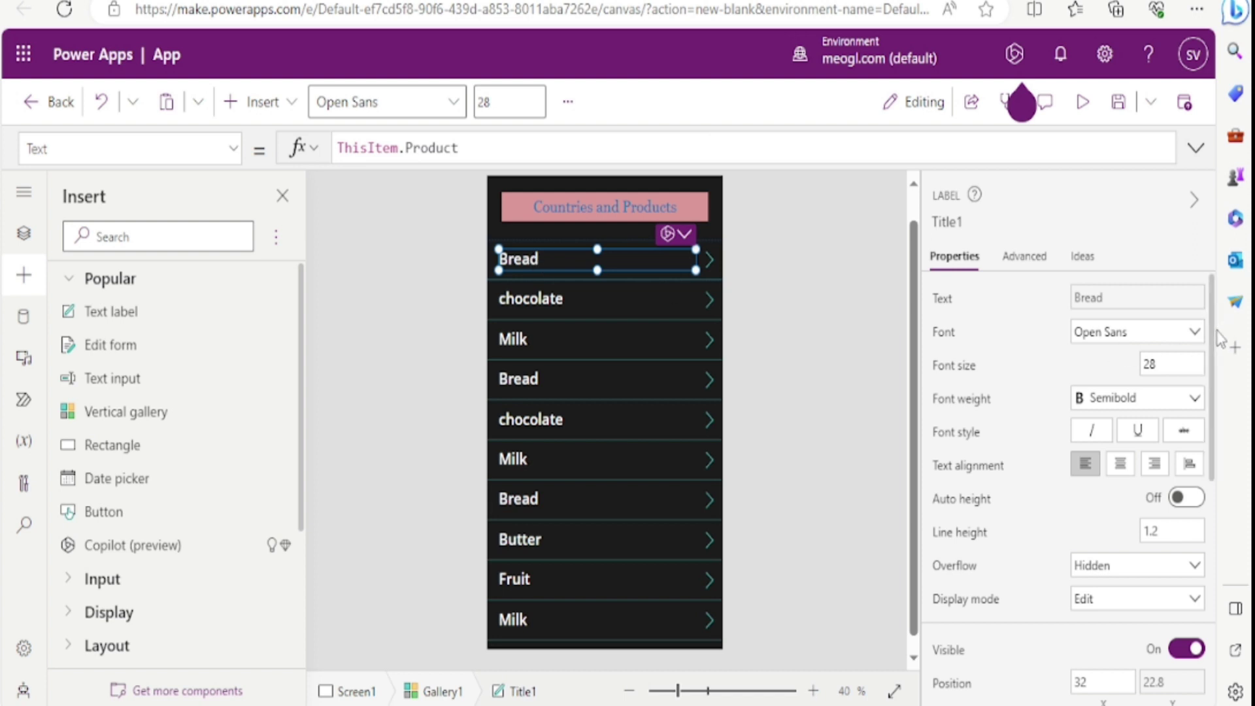
Step: Change the text color of the gallery's Title1 label to light blue, RGBA(204, 231, 246, 1)
{"action": "left_click_drag", "start_coordinate": [1214, 342], "coordinate": [1208, 513]}
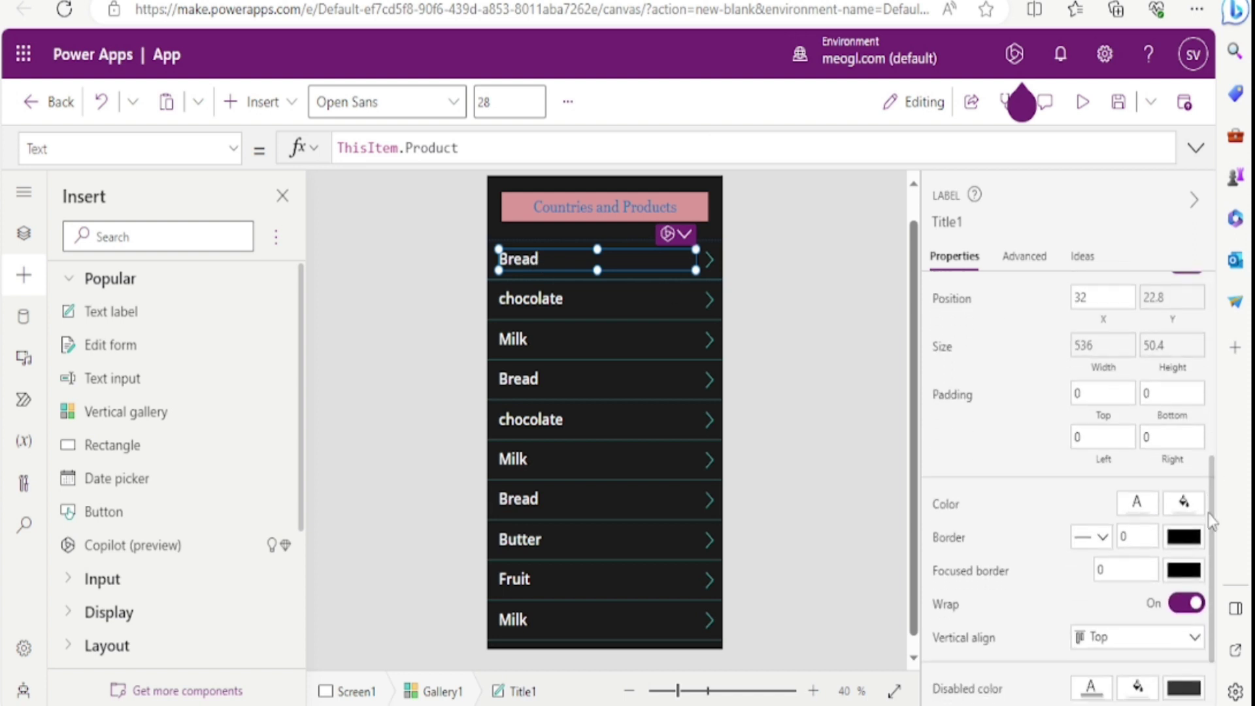
{"action": "left_click", "coordinate": [1138, 503]}
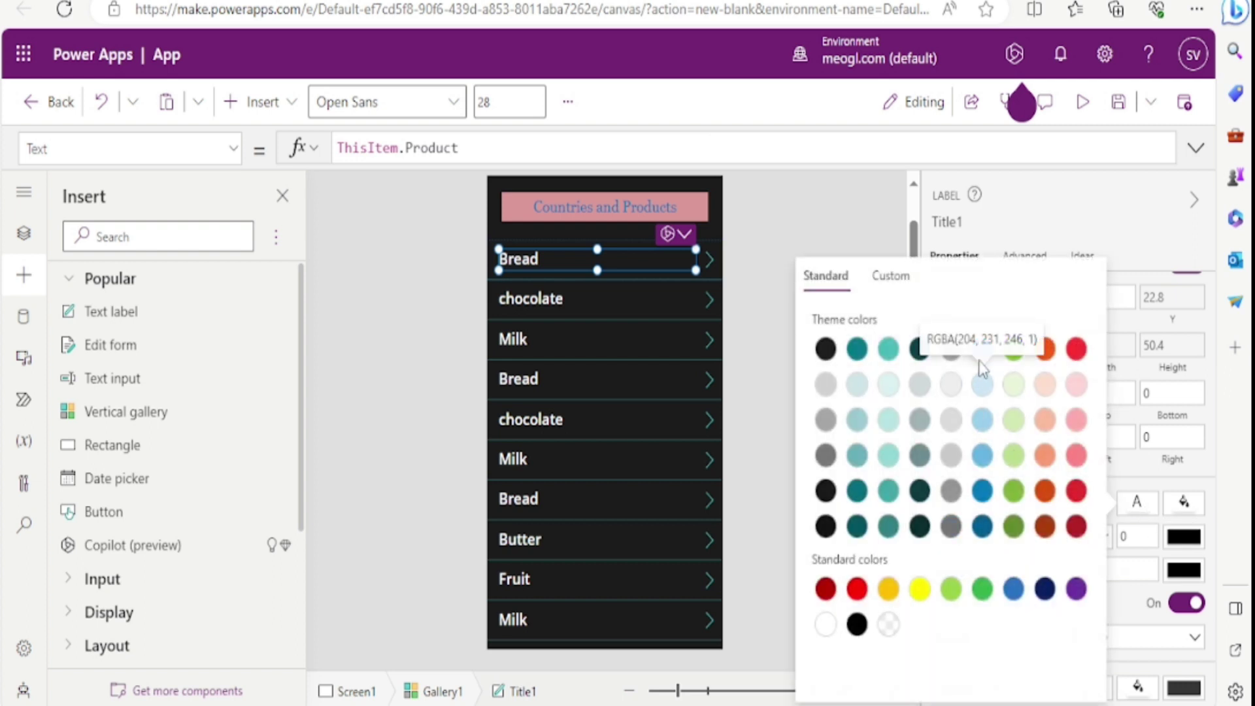
{"action": "left_click", "coordinate": [574, 257]}
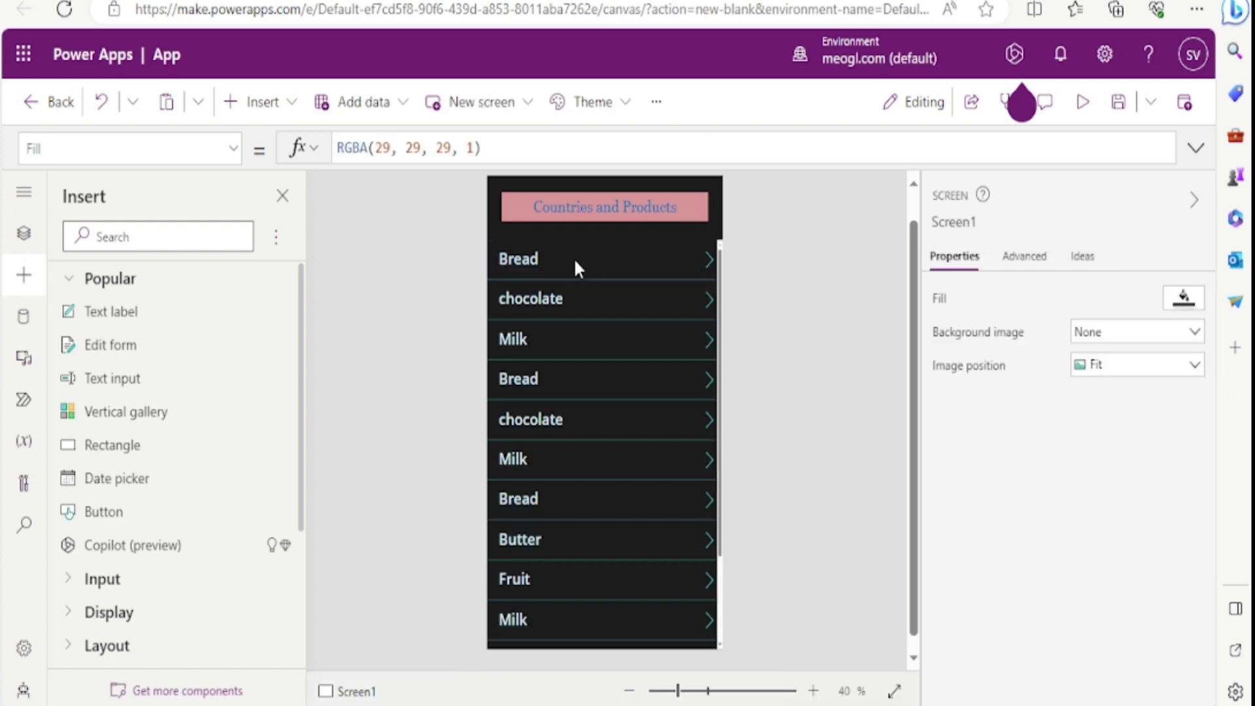
Step: Fill the gallery's Title1 label with the orange theme color
{"action": "left_click", "coordinate": [574, 258]}
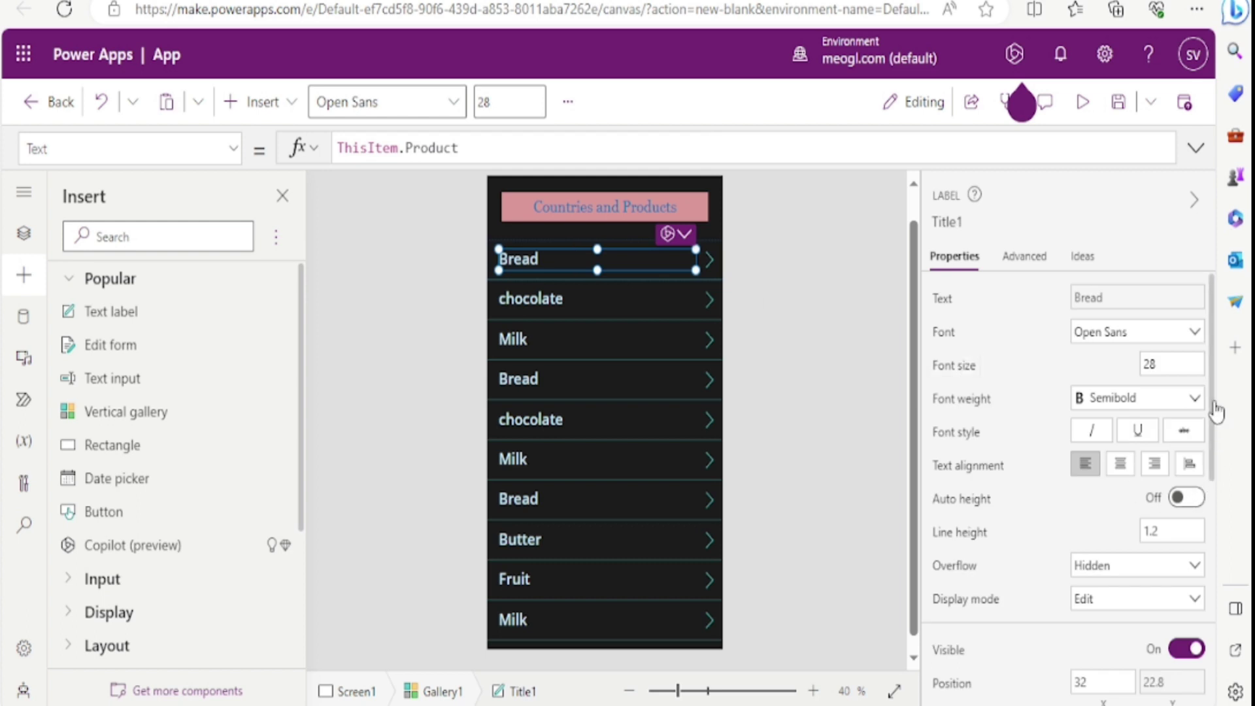
{"action": "scroll", "coordinate": [1210, 412], "scroll_direction": "down", "scroll_amount": 3}
{"action": "left_click", "coordinate": [1184, 661]}
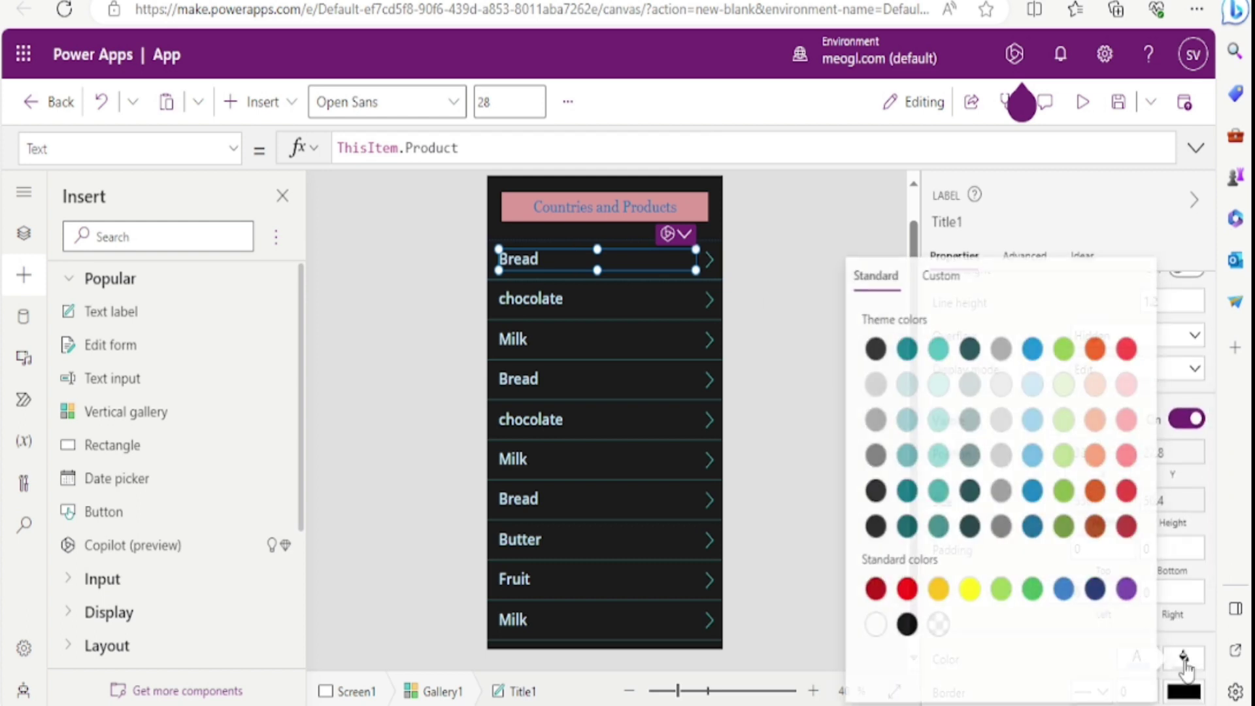
{"action": "left_click", "coordinate": [1092, 350]}
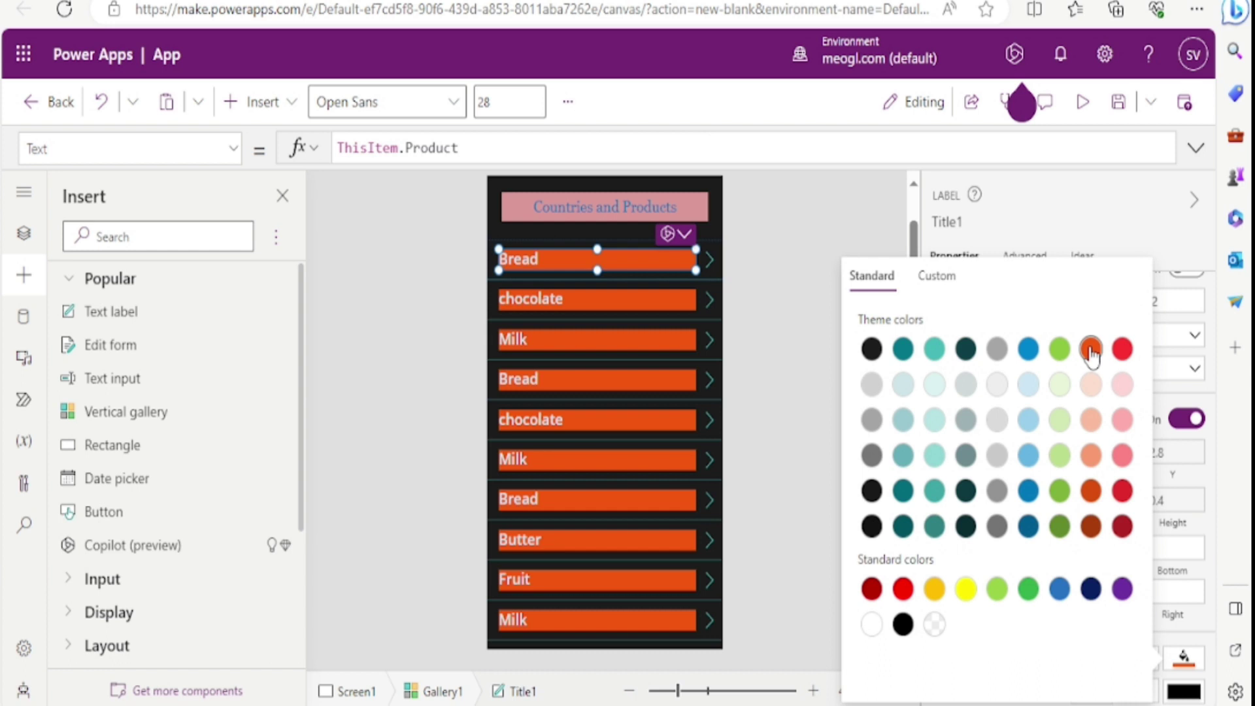
{"action": "left_click", "coordinate": [787, 294]}
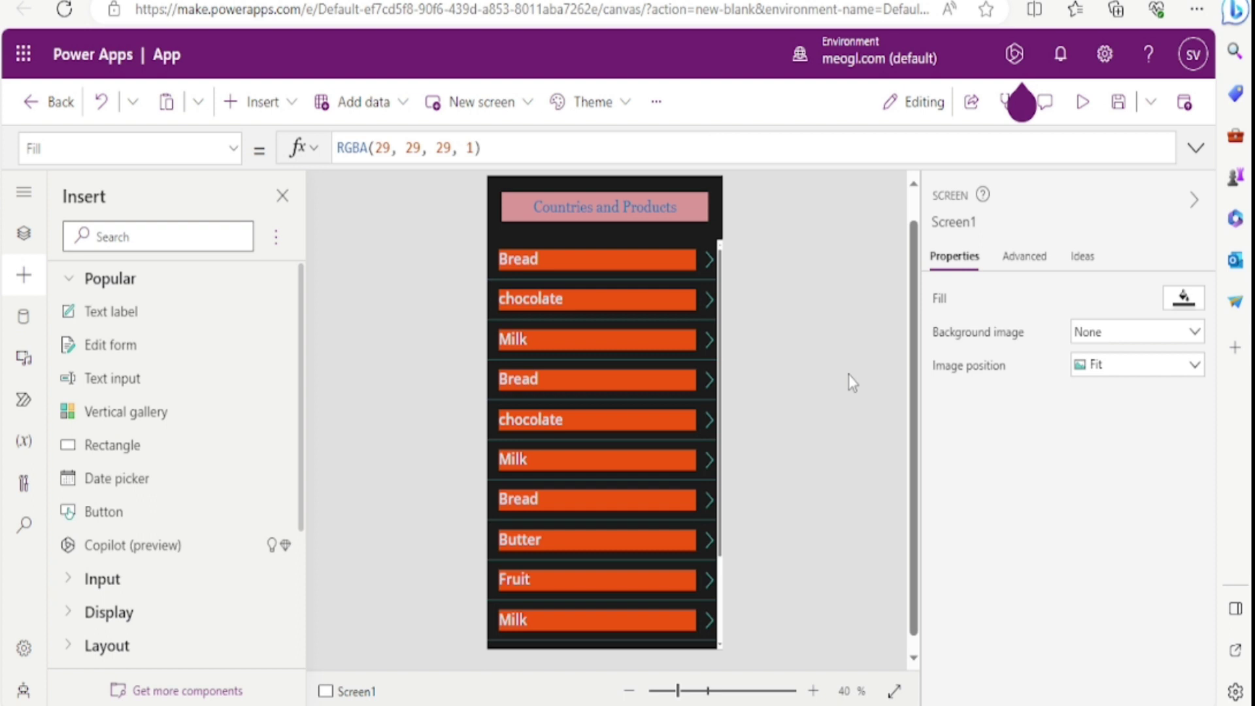
Step: Change the gallery layout to Title, subtitle, and body
{"action": "left_click", "coordinate": [718, 378]}
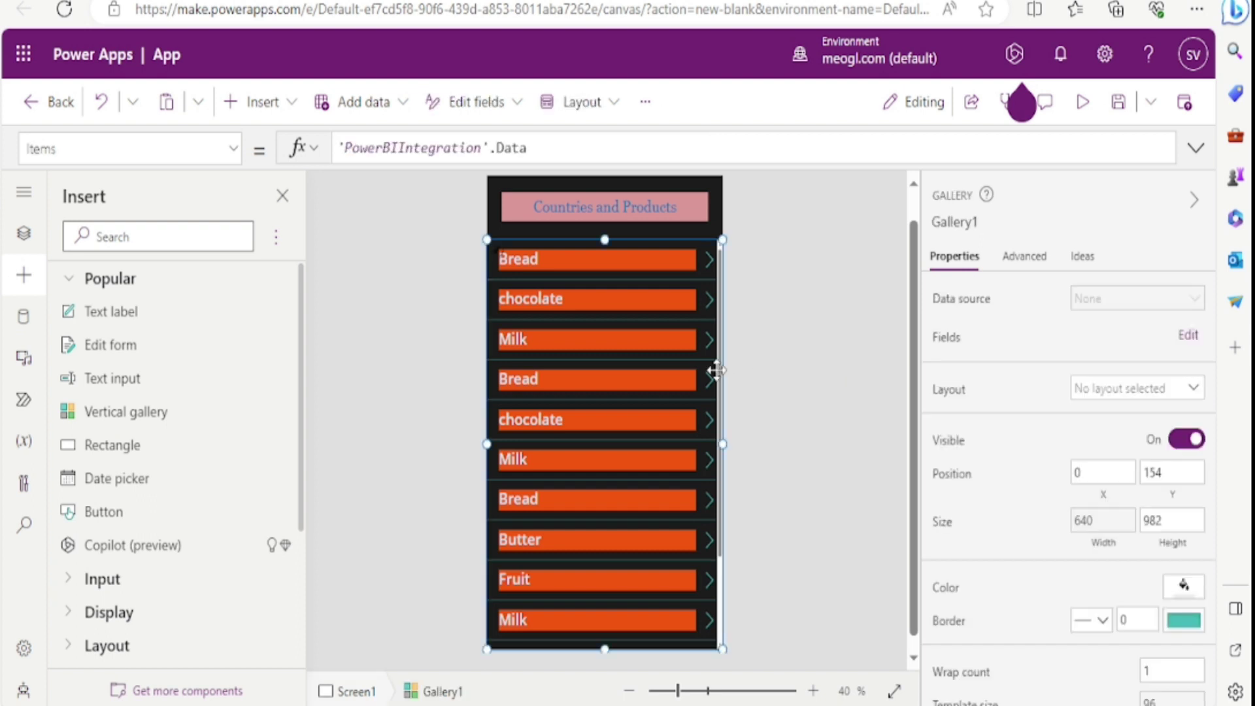
{"action": "left_click", "coordinate": [614, 104]}
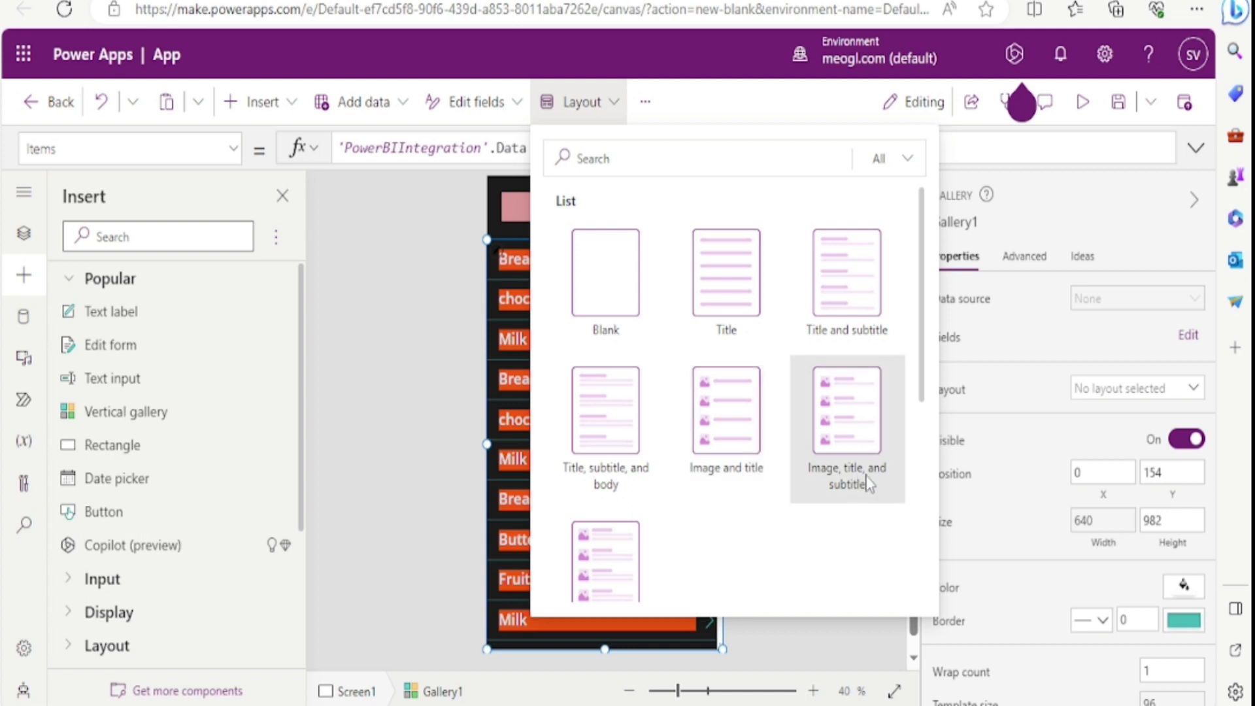
{"action": "mouse_move", "coordinate": [924, 378]}
{"action": "left_mouse_down"}
{"action": "mouse_move", "coordinate": [919, 541]}
{"action": "mouse_move", "coordinate": [920, 379]}
{"action": "left_mouse_up"}
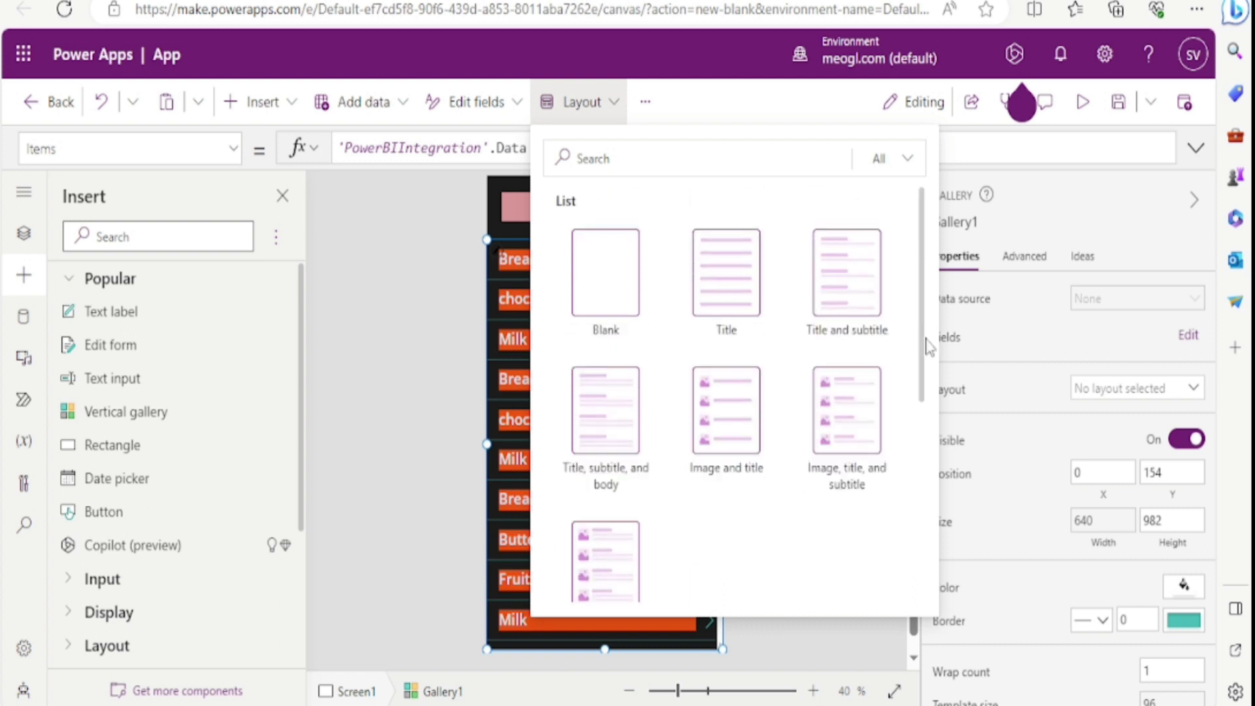
{"action": "left_click", "coordinate": [608, 425]}
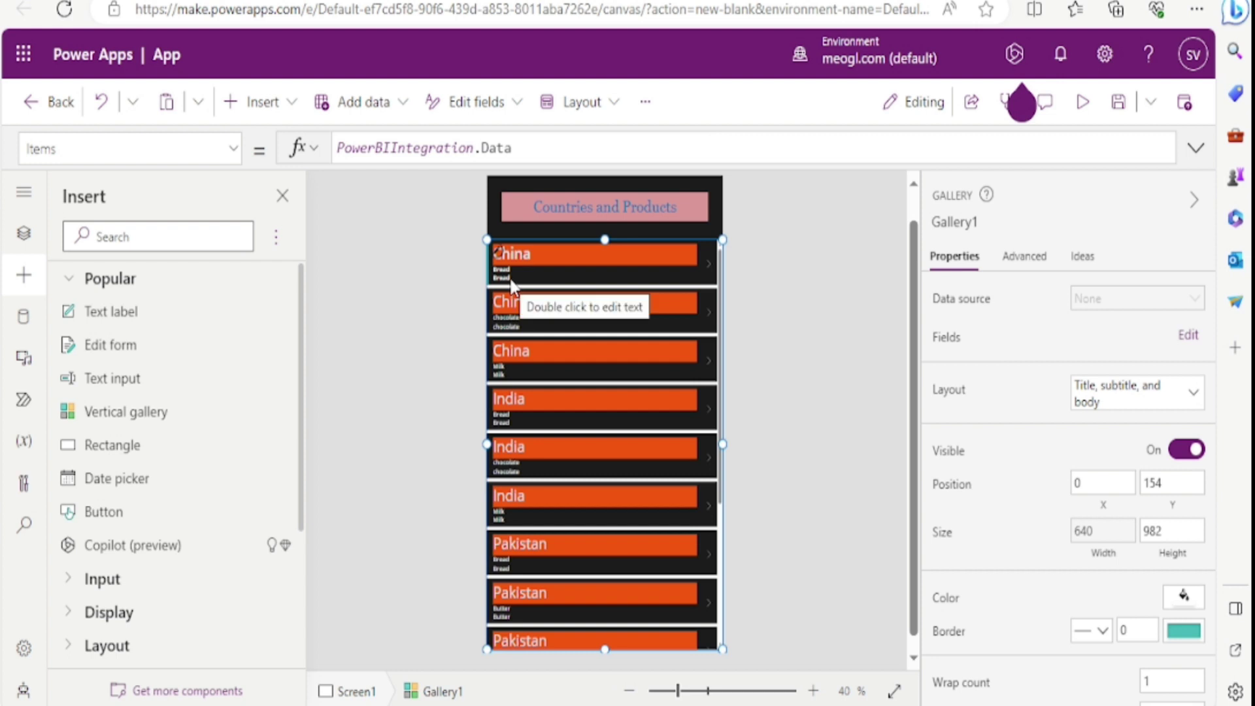
{"action": "scroll", "coordinate": [721, 332], "scroll_direction": "down", "scroll_amount": 5}
{"action": "scroll", "coordinate": [723, 327], "scroll_direction": "up", "scroll_amount": 5}
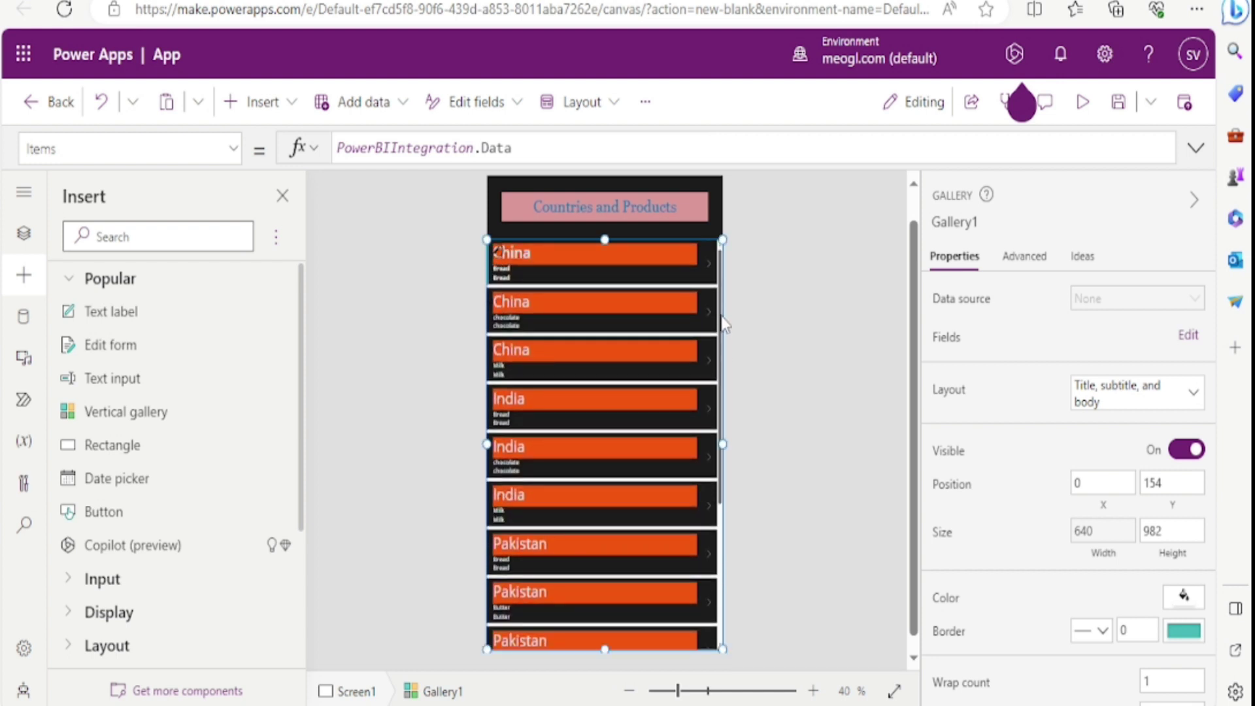
{"action": "left_click", "coordinate": [725, 324]}
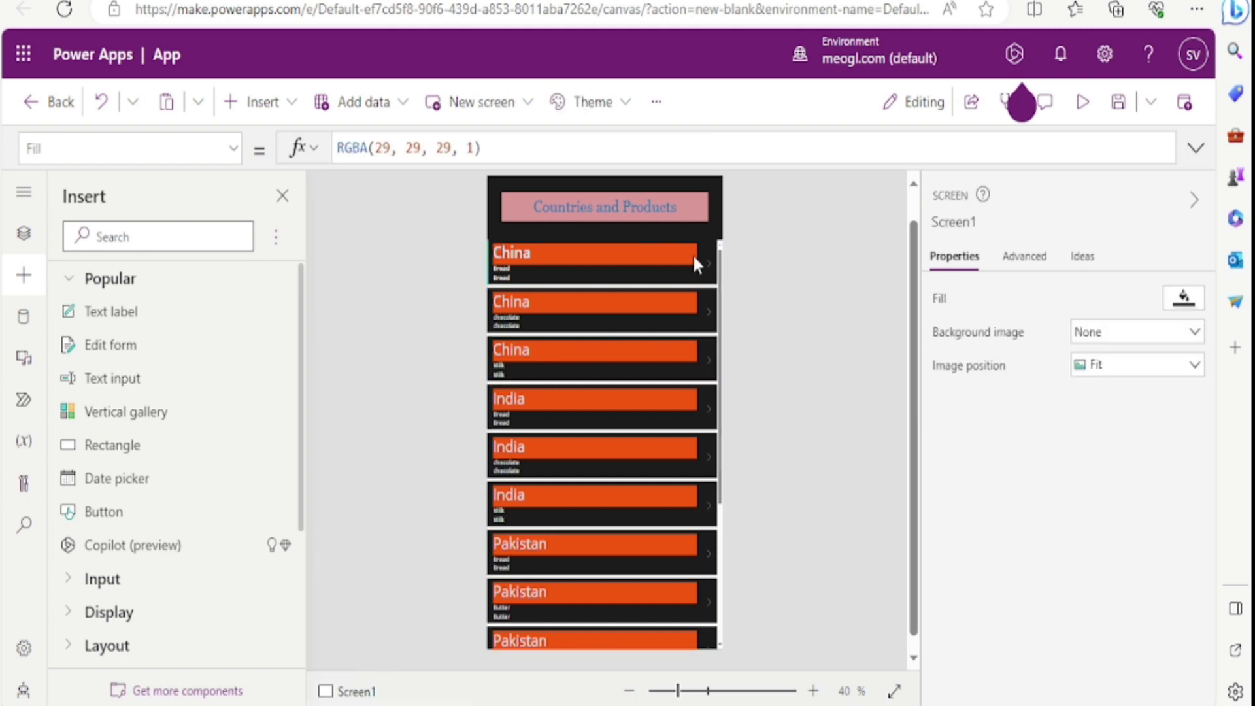
Step: Set the font size of the gallery's Body1 label to 20
{"action": "left_click", "coordinate": [698, 256]}
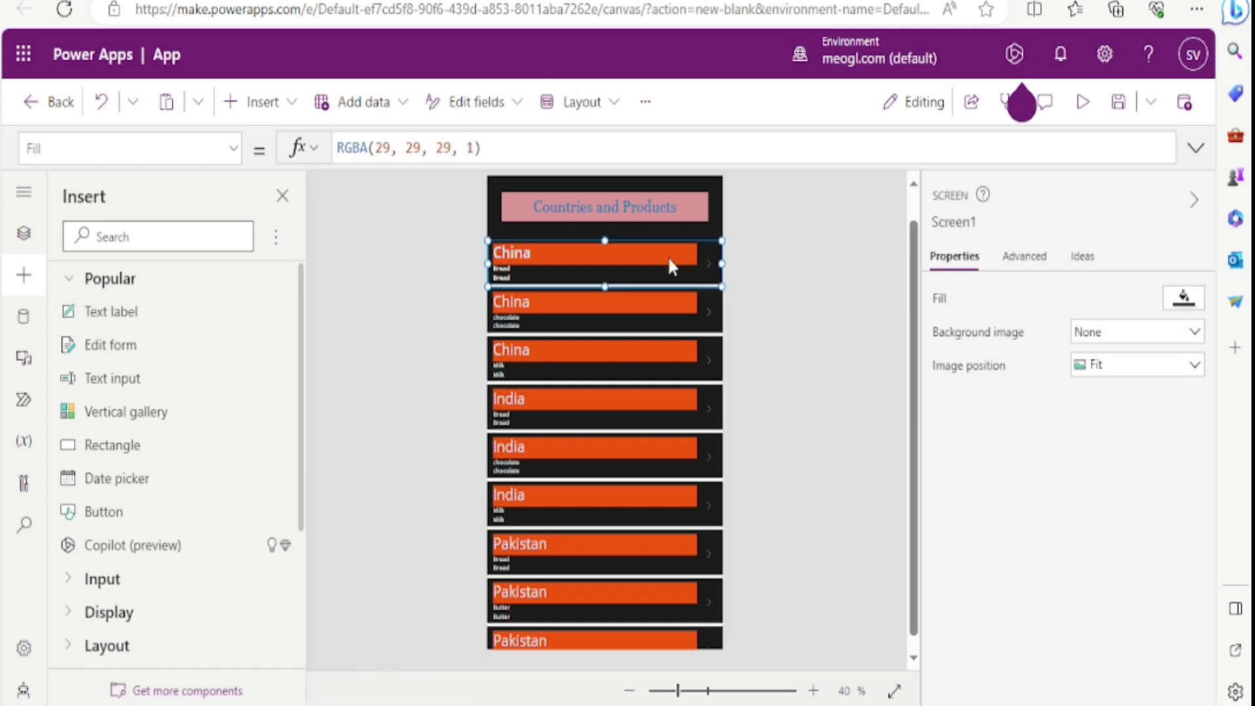
{"action": "left_click", "coordinate": [515, 276]}
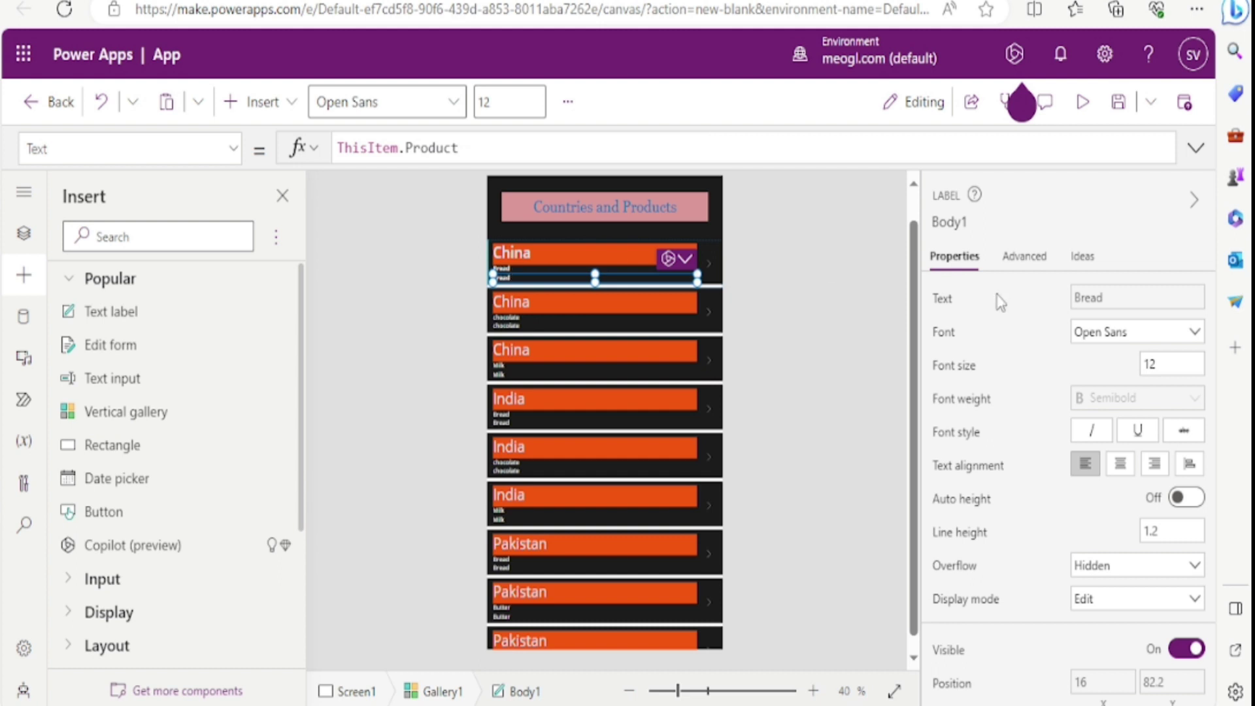
{"action": "left_click_drag", "start_coordinate": [1184, 363], "coordinate": [1121, 364]}
{"action": "type", "text": "20"}
{"action": "left_click", "coordinate": [810, 397]}
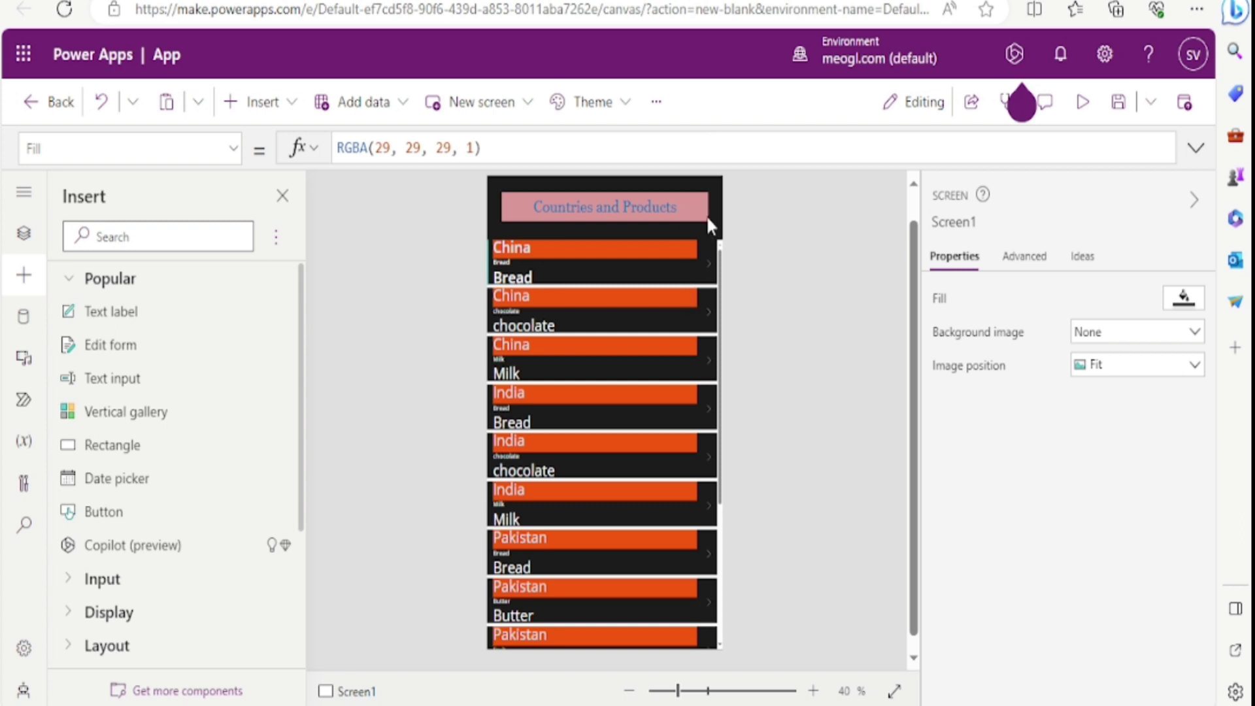
Step: Switch the gallery layout to Title
{"action": "left_click", "coordinate": [664, 376]}
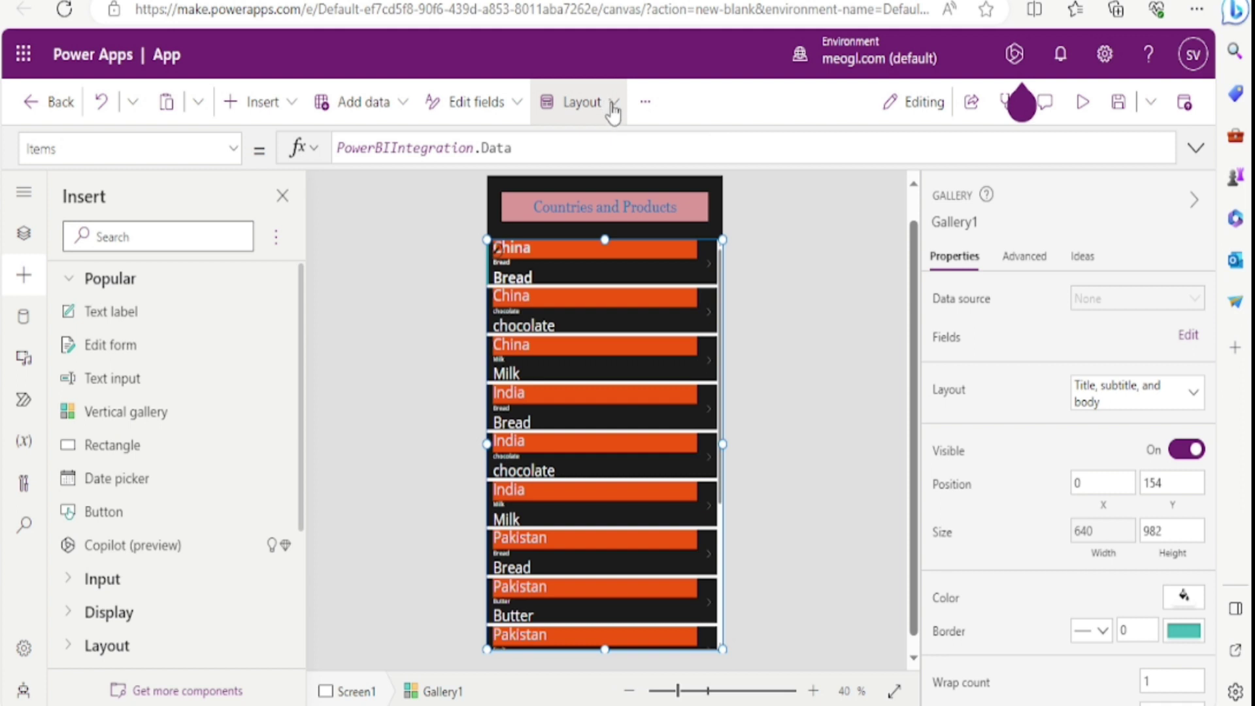
{"action": "left_click", "coordinate": [613, 113]}
{"action": "left_click", "coordinate": [731, 307]}
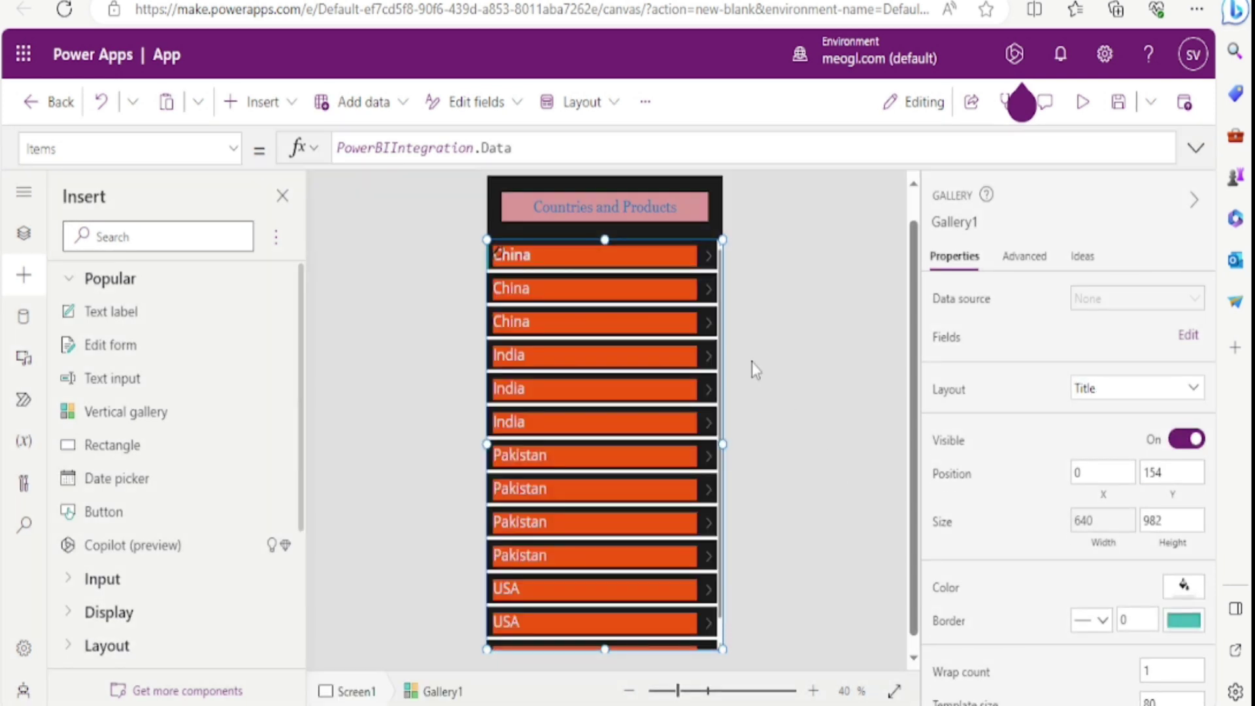
Step: Replace the arrow icon in the gallery rows with the Filter icon
{"action": "left_click", "coordinate": [707, 254]}
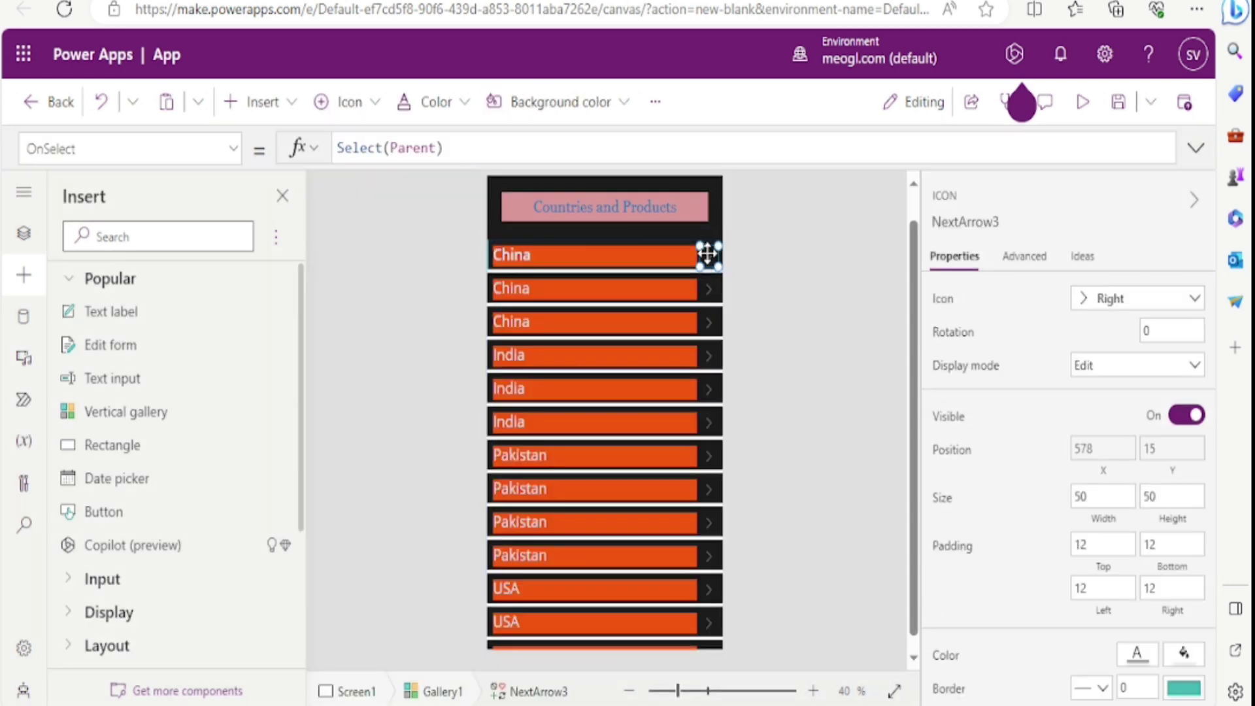
{"action": "left_click", "coordinate": [1191, 302]}
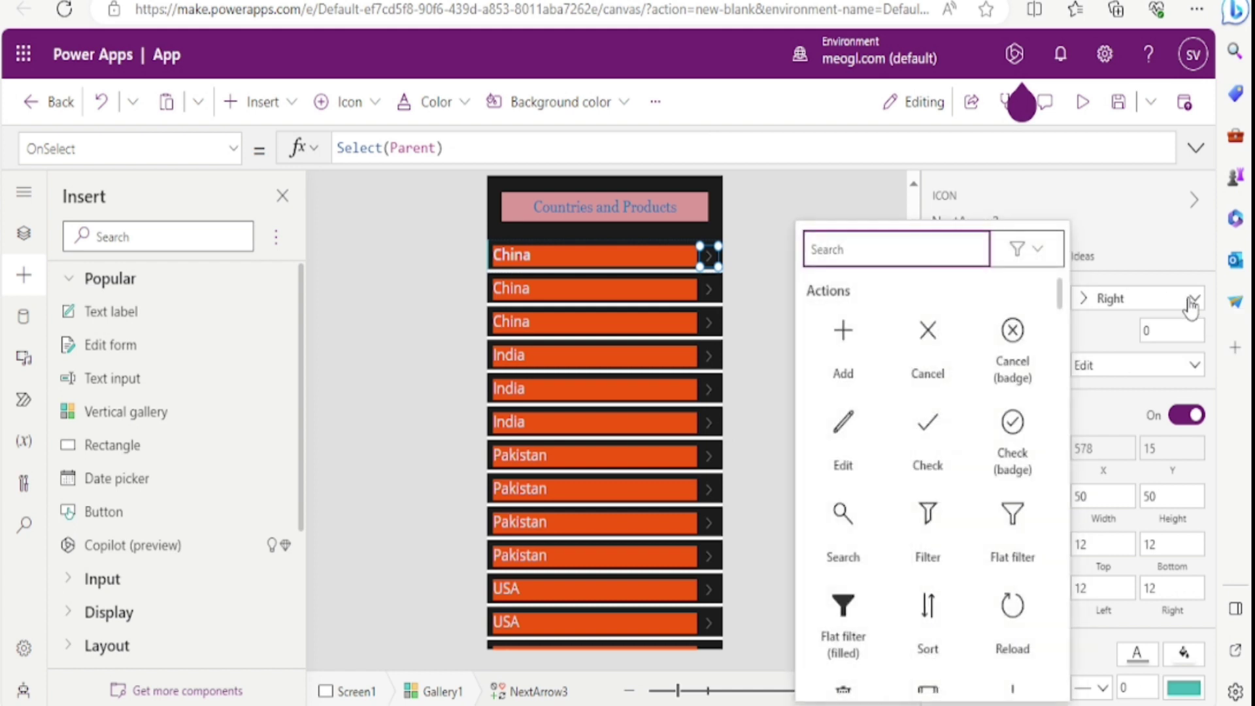
{"action": "left_click", "coordinate": [936, 508]}
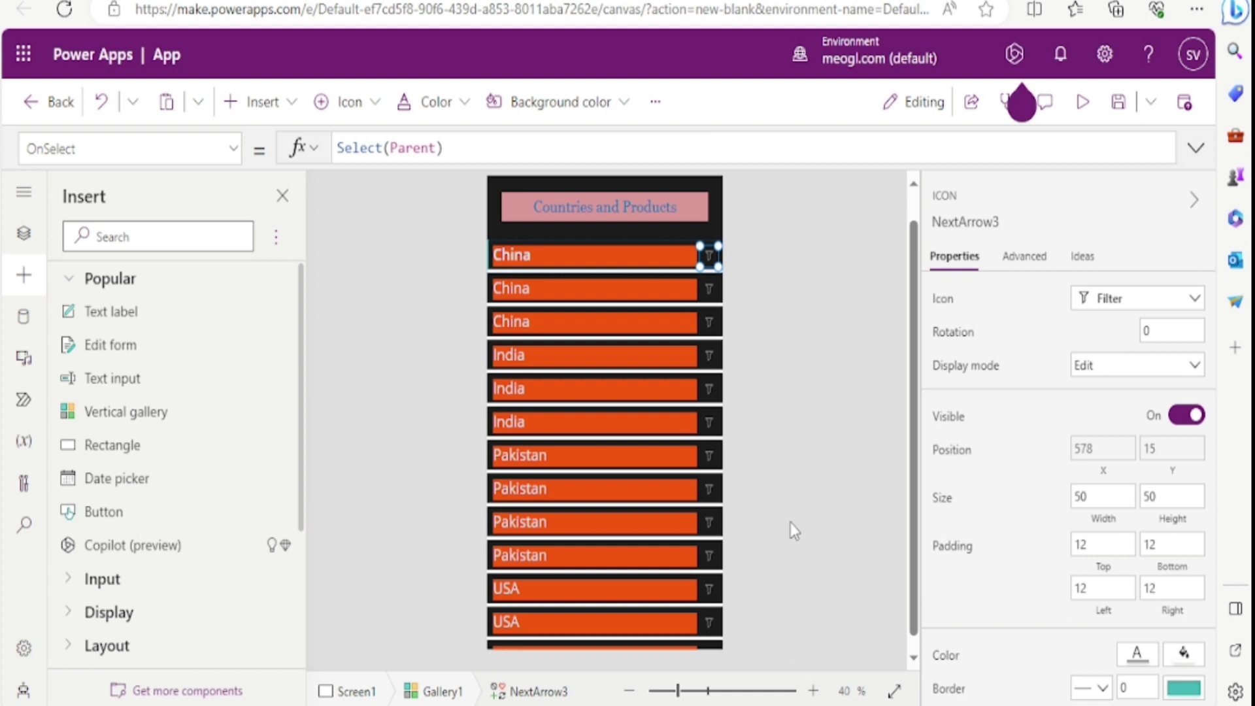
Step: Save the app under a name combining the creator's first name with "power apps"
{"action": "left_click", "coordinate": [1119, 105]}
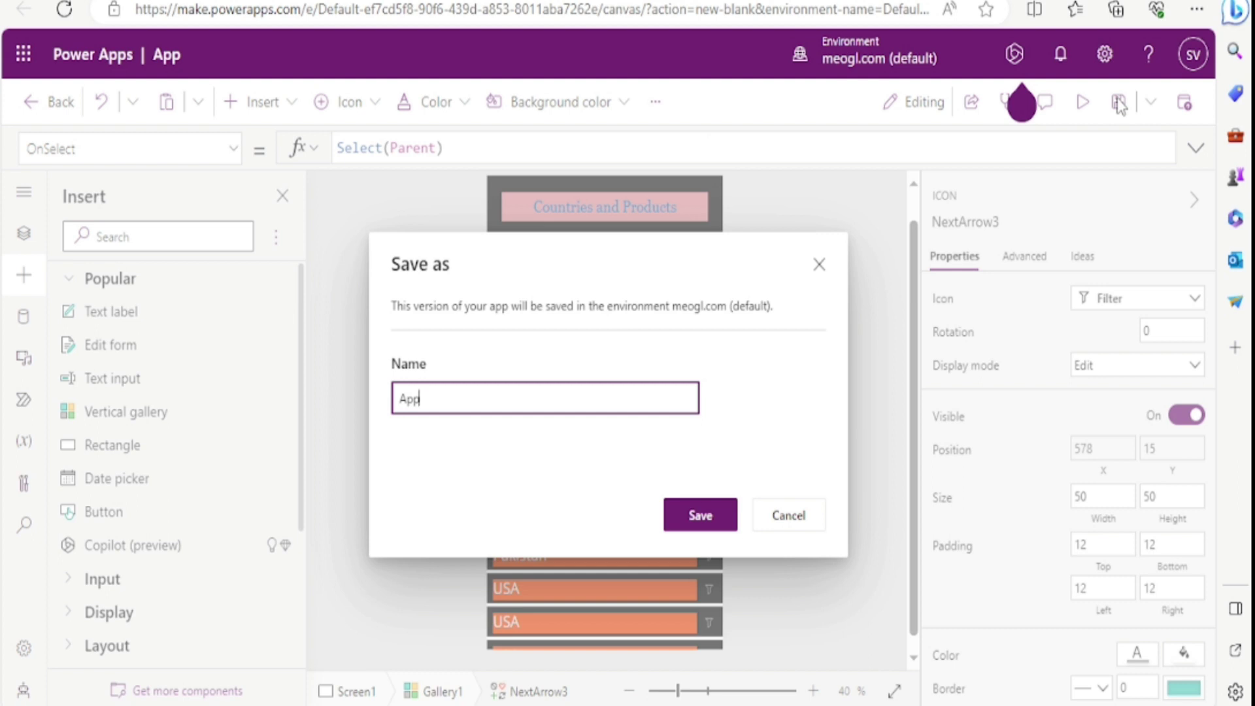
{"action": "key", "text": "BackSpace"}
{"action": "key", "text": "BackSpace"}
{"action": "key", "text": "BackSpace"}
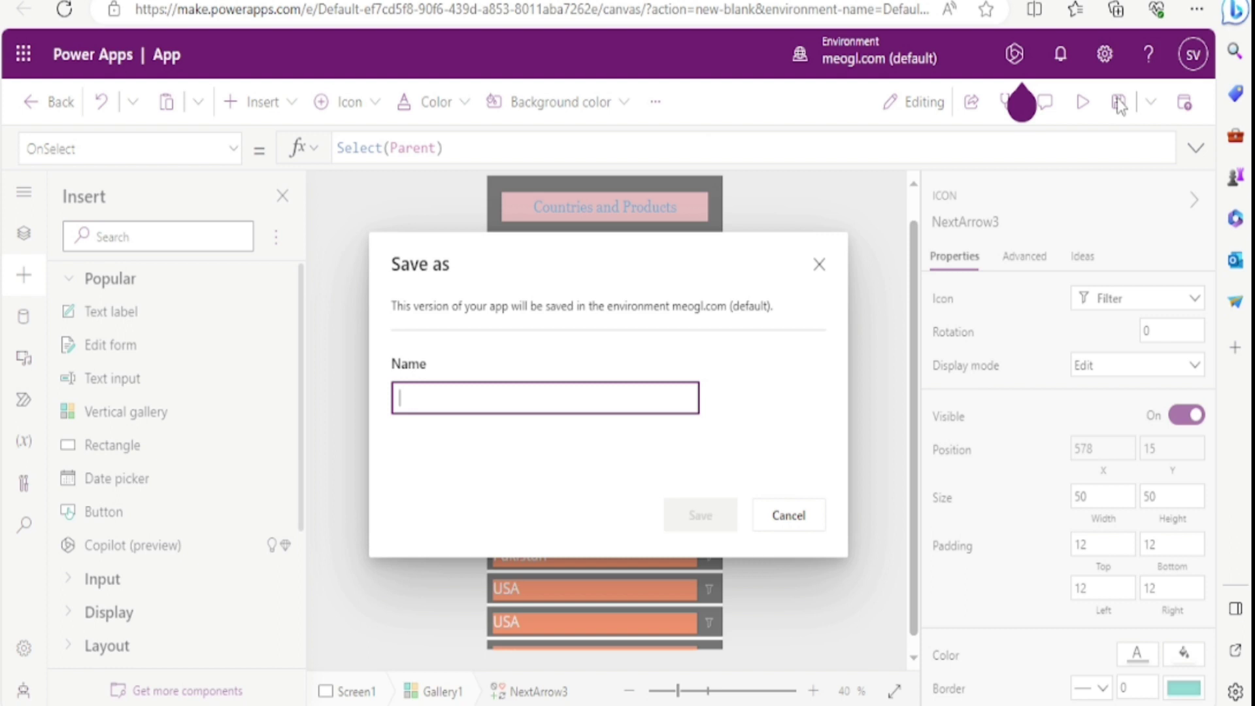
{"action": "type", "text": "shubham "}
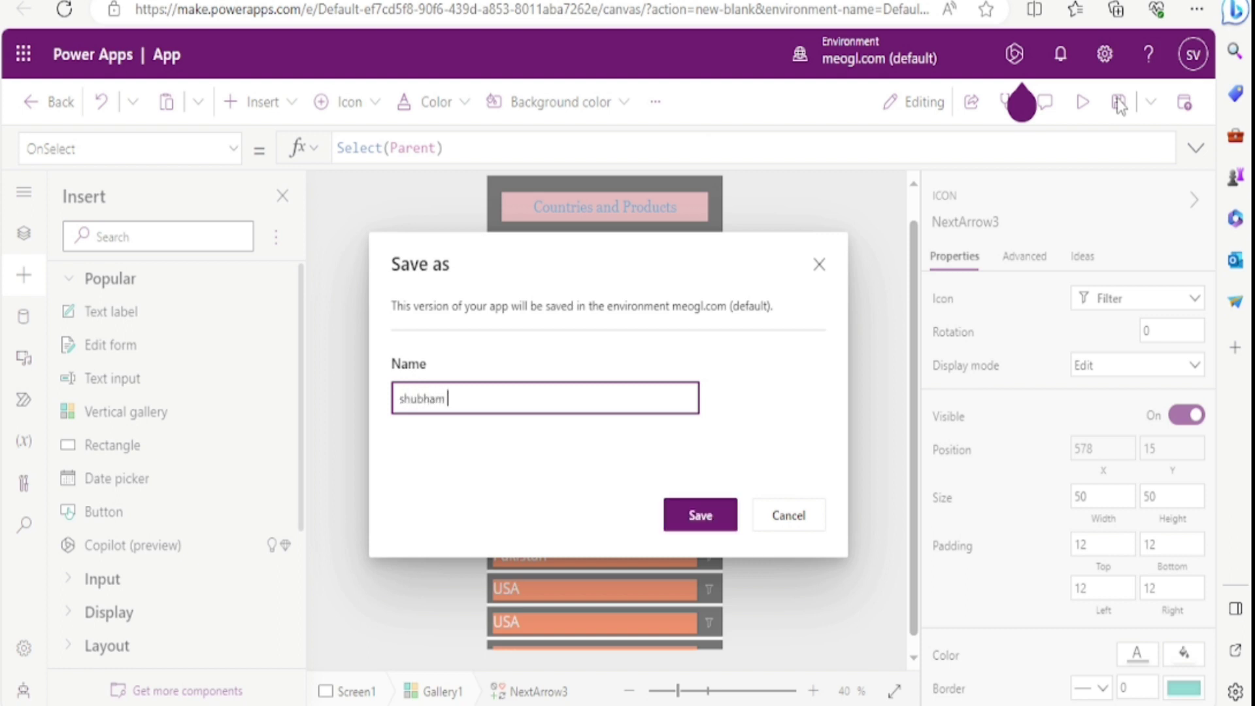
{"action": "type", "text": "power apps"}
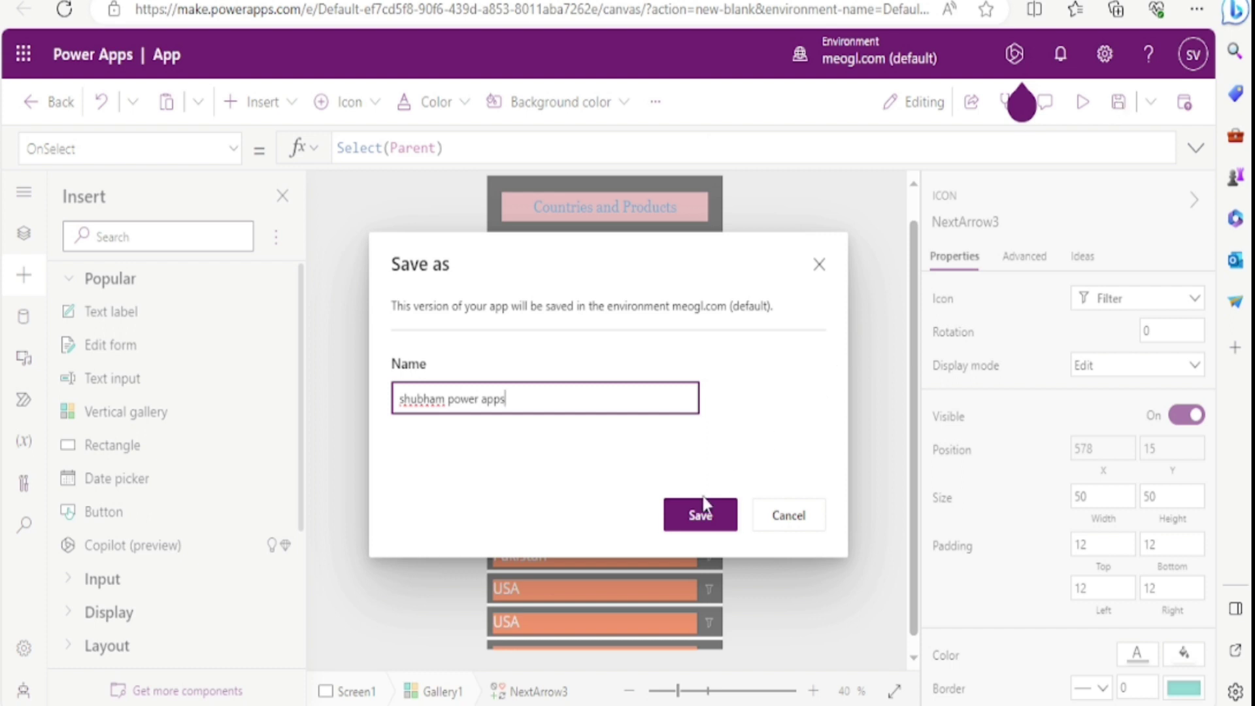
{"action": "left_click", "coordinate": [700, 517]}
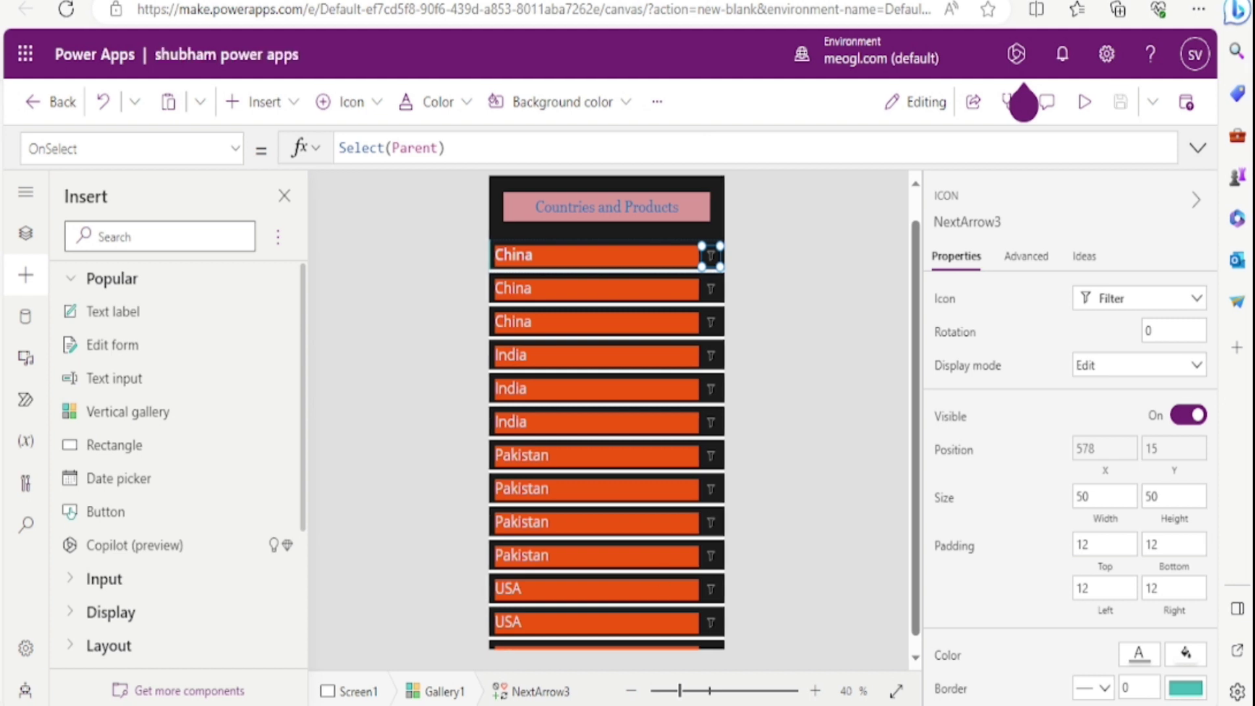
Step: Switch to the Power BI report and cross-filter the Power Apps visual by the USA and China slices of the Countries Wise Sales pie chart
{"action": "key", "text": "alt+Tab"}
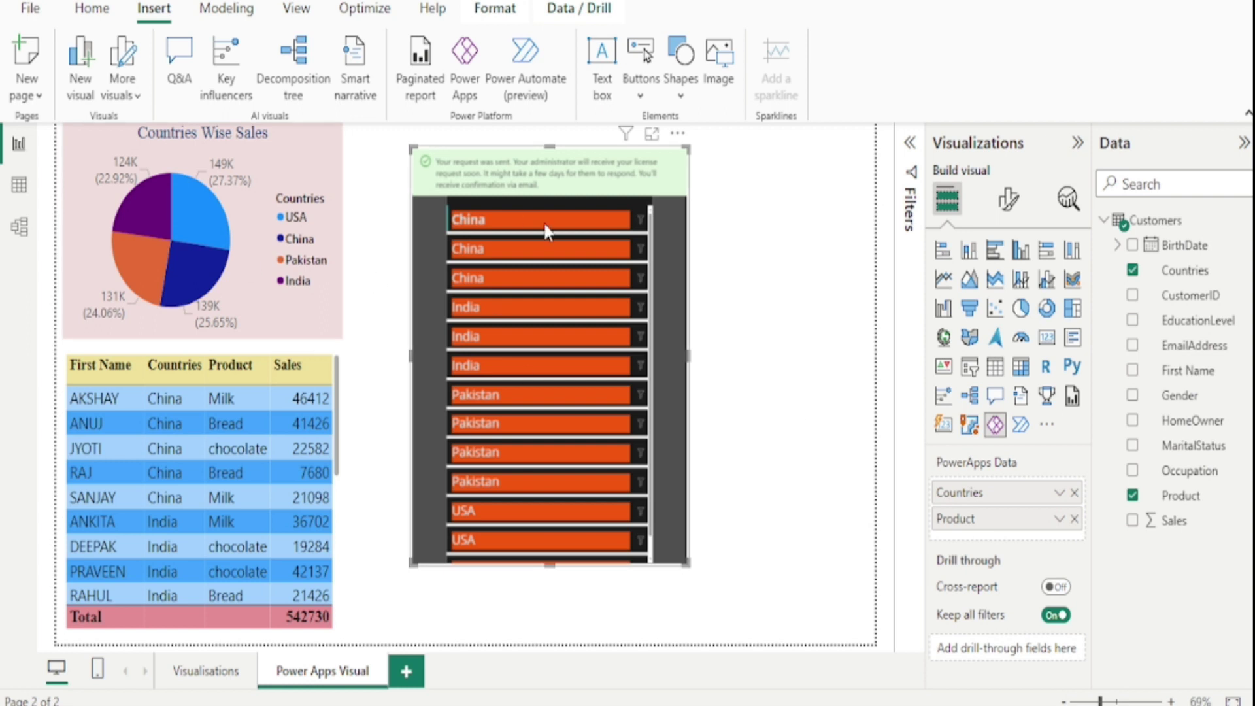
{"action": "left_click", "coordinate": [204, 210]}
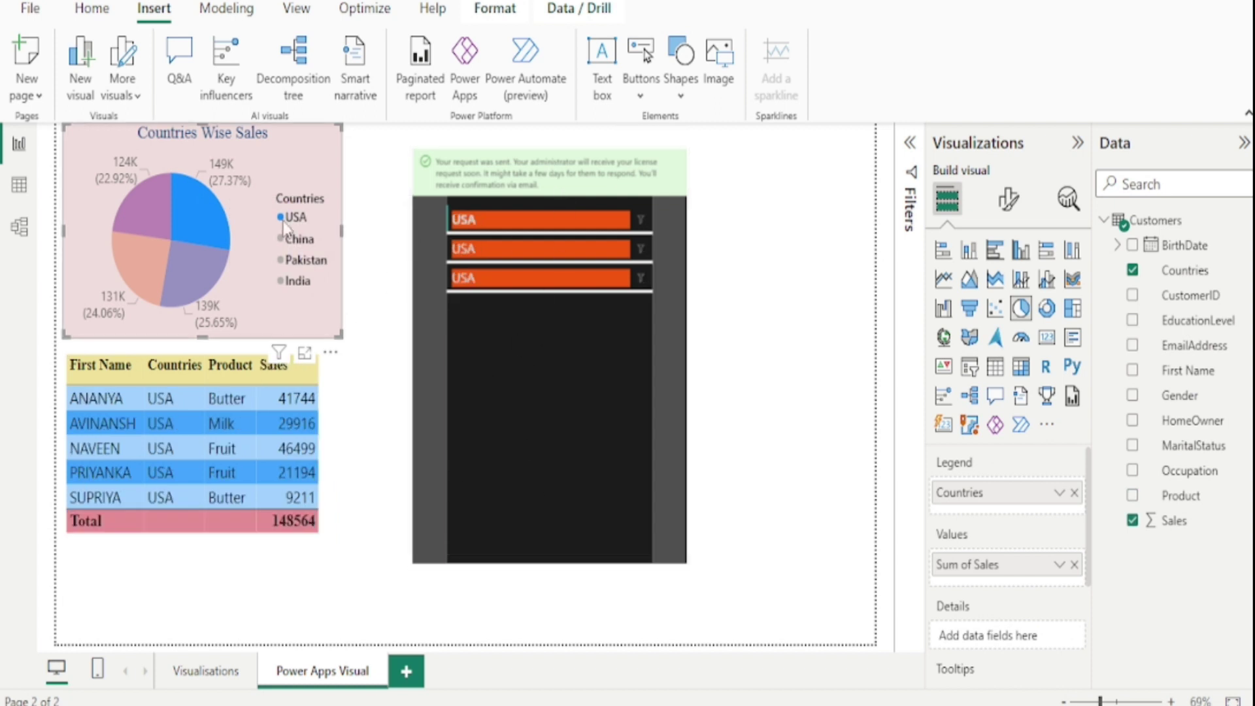
{"action": "left_click", "coordinate": [186, 268]}
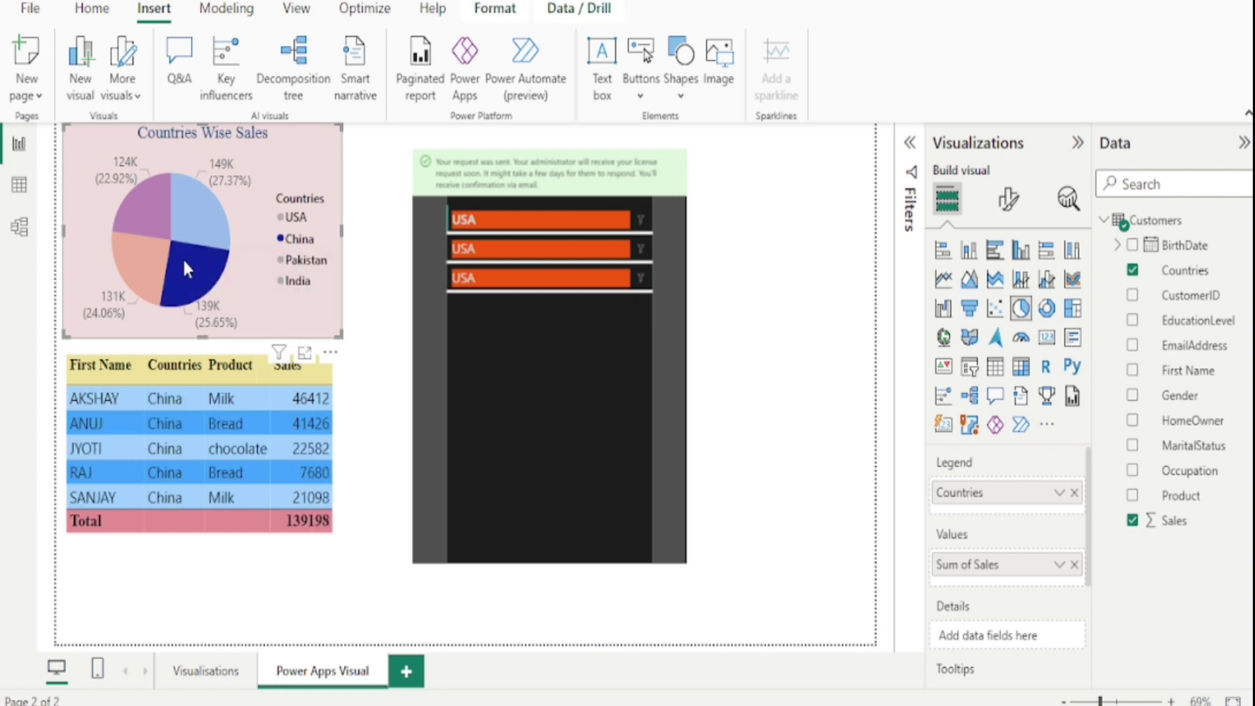
Step: Cross-filter the Power Apps visual and the sales table by the Pakistan and India slices of the Countries Wise Sales pie chart
{"action": "left_click", "coordinate": [135, 256]}
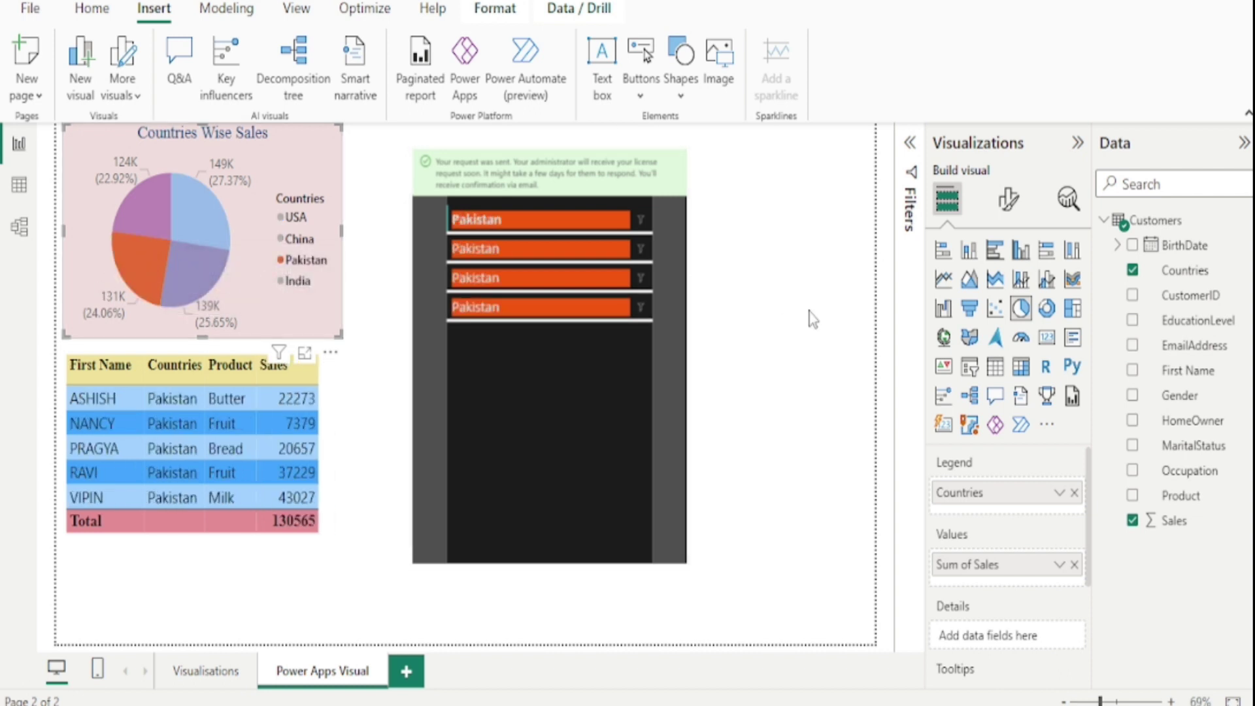
{"action": "left_click", "coordinate": [142, 203]}
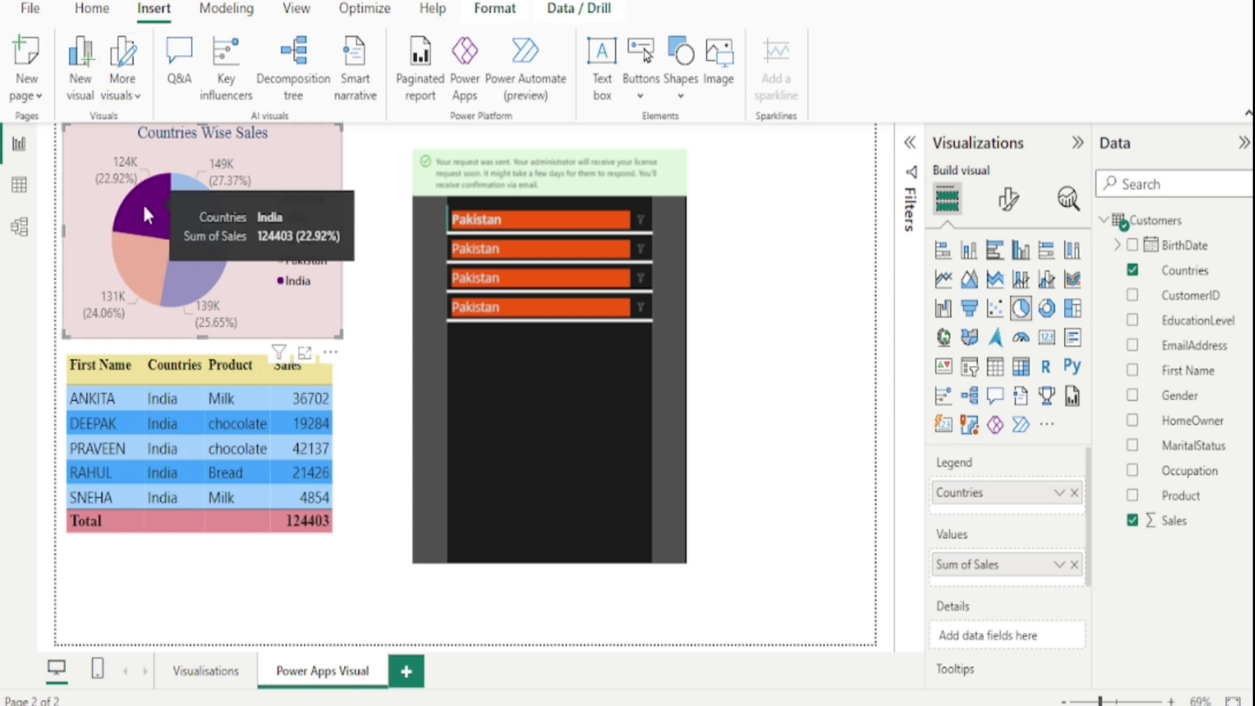
{"action": "left_click", "coordinate": [143, 202]}
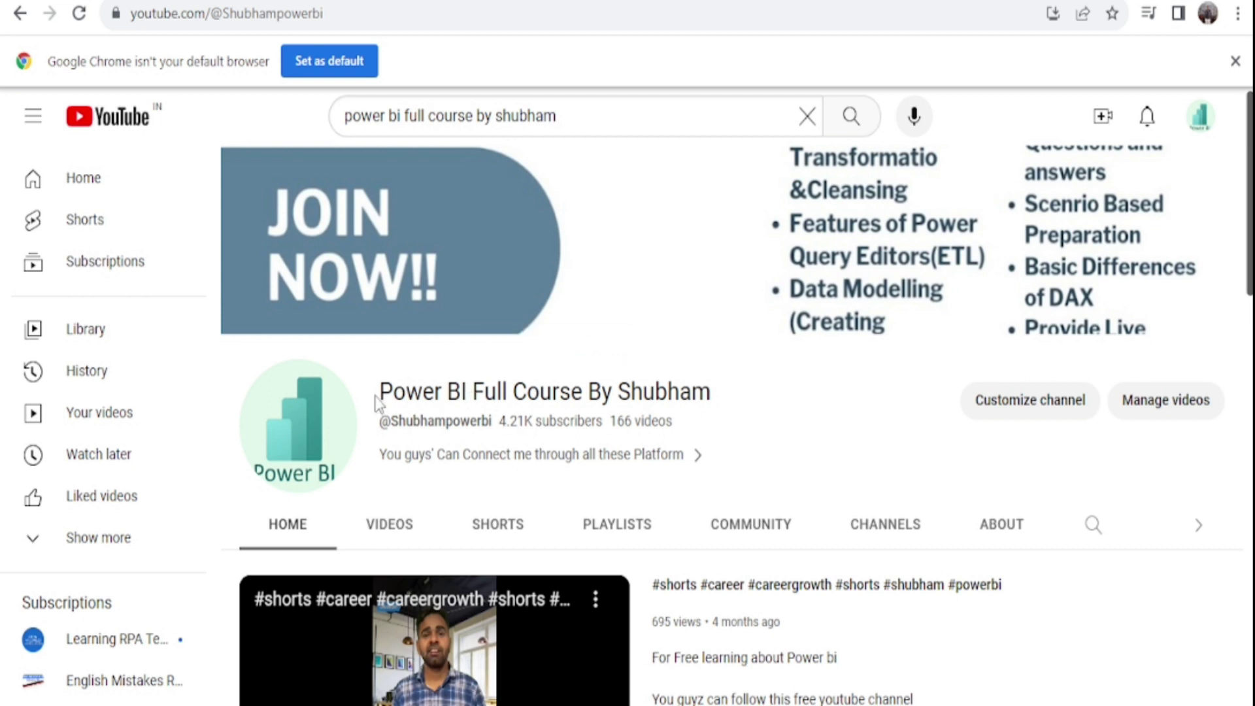
Step: Switch to the Power BI course channel on YouTube and browse its home page, further popular videos and created playlists
{"action": "left_click_drag", "start_coordinate": [383, 400], "coordinate": [713, 400]}
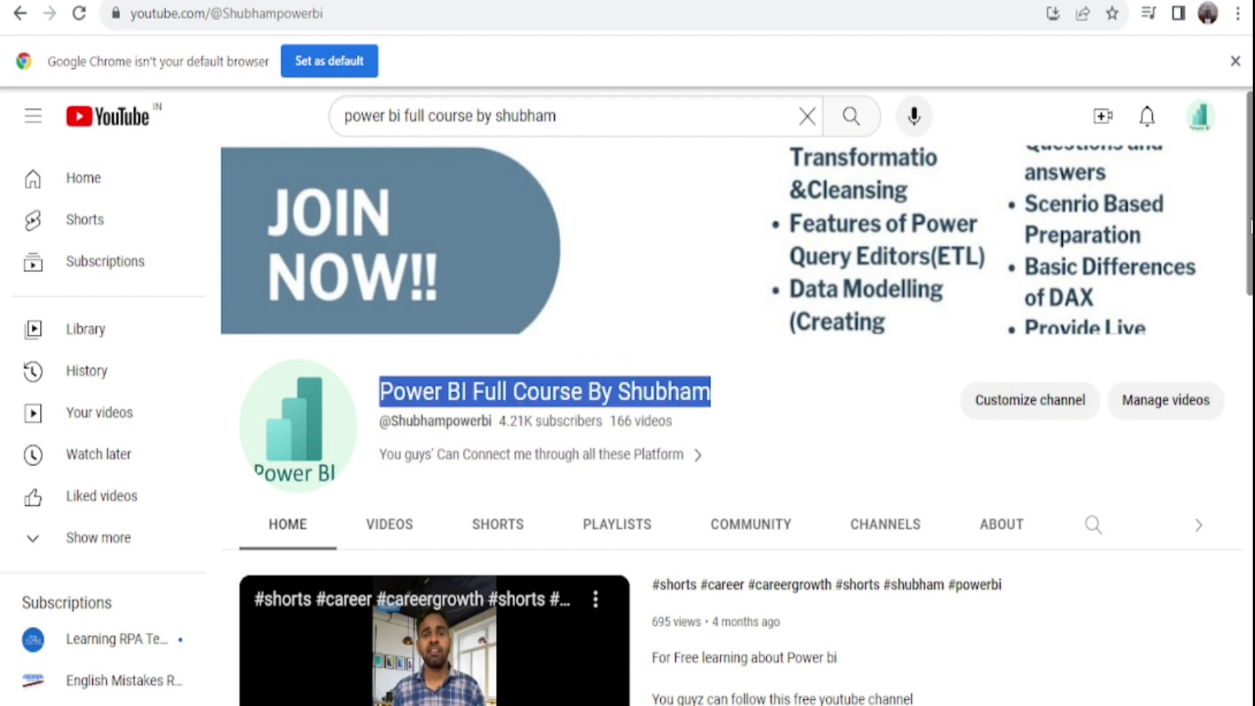
{"action": "scroll", "coordinate": [732, 425], "scroll_direction": "down", "scroll_amount": 8}
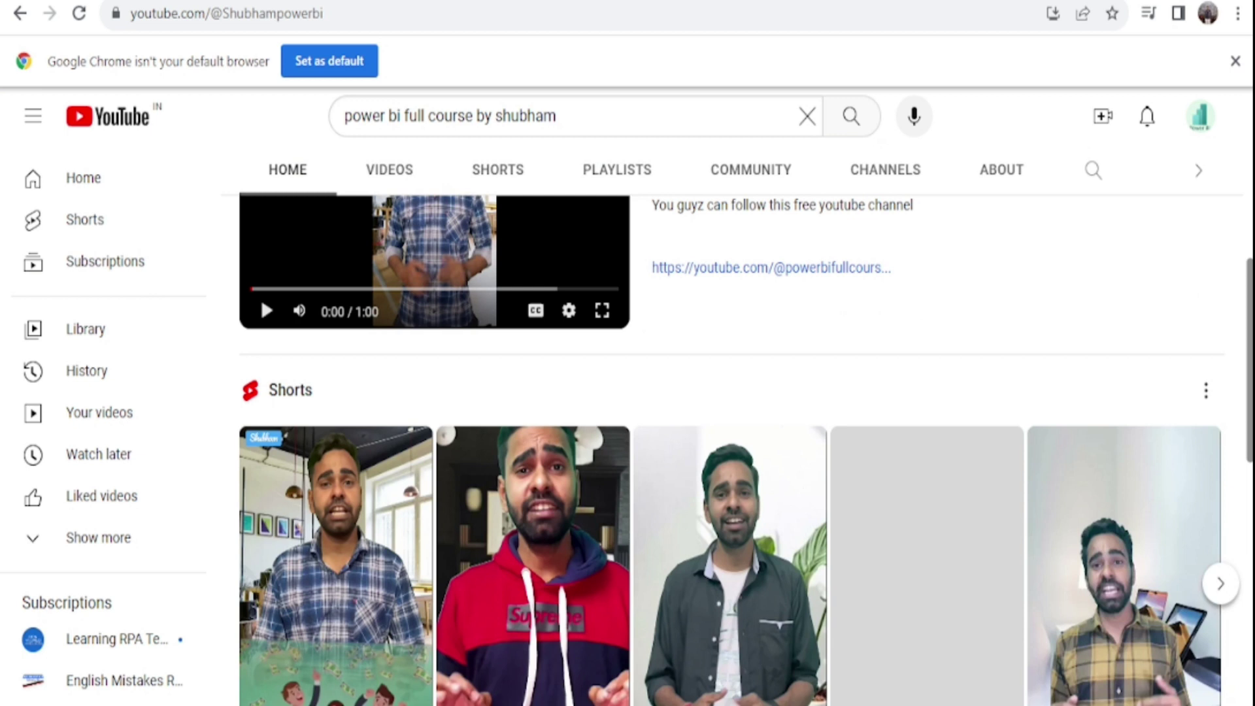
{"action": "scroll", "coordinate": [261, 298], "scroll_direction": "down", "scroll_amount": 10}
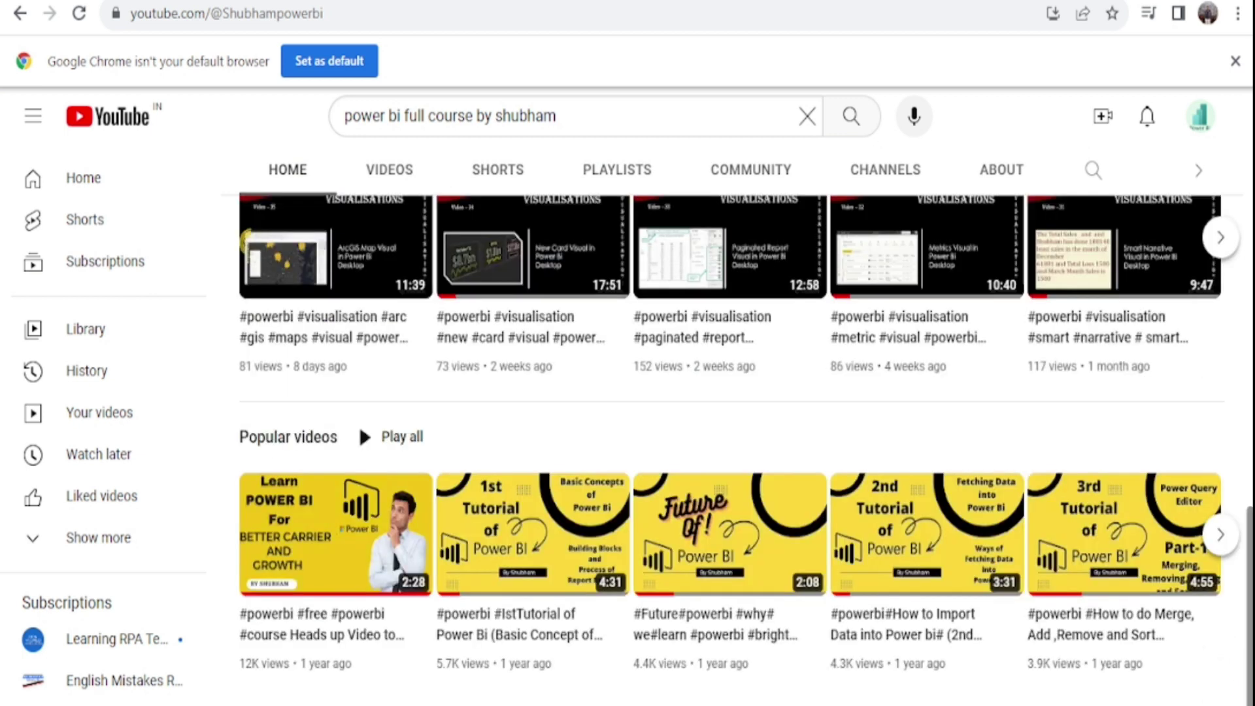
{"action": "left_click", "coordinate": [1220, 534]}
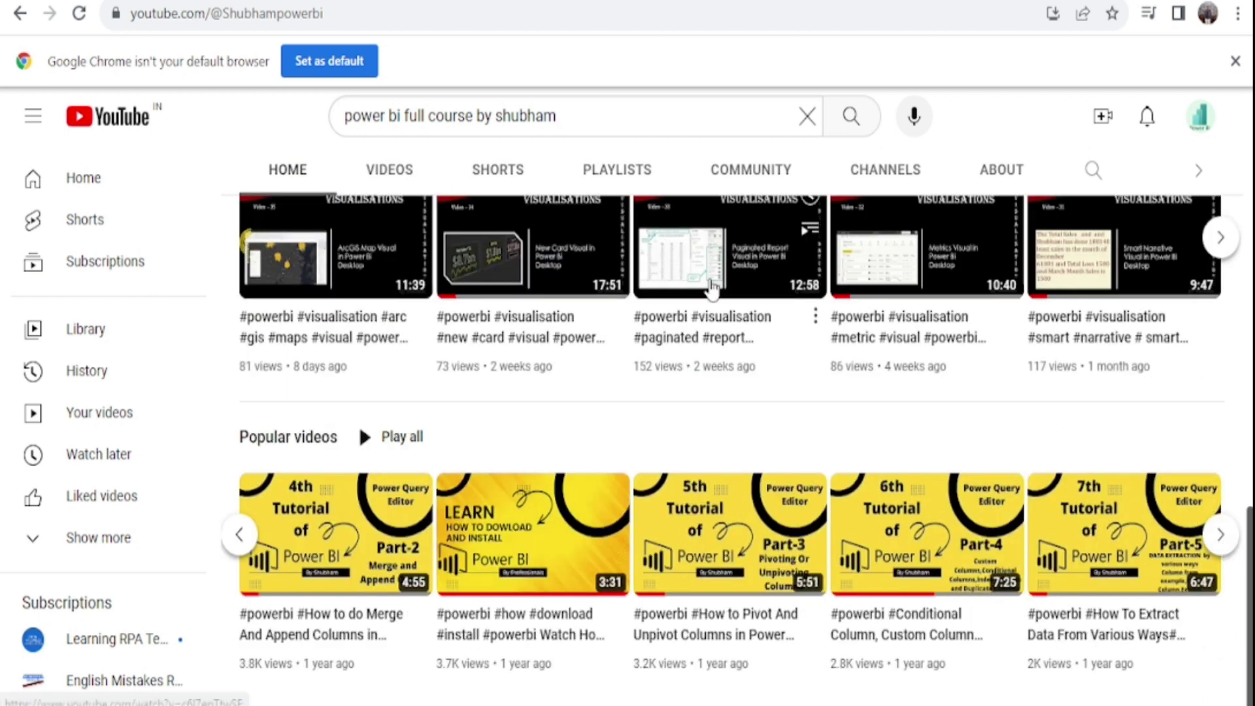
{"action": "left_click", "coordinate": [611, 172]}
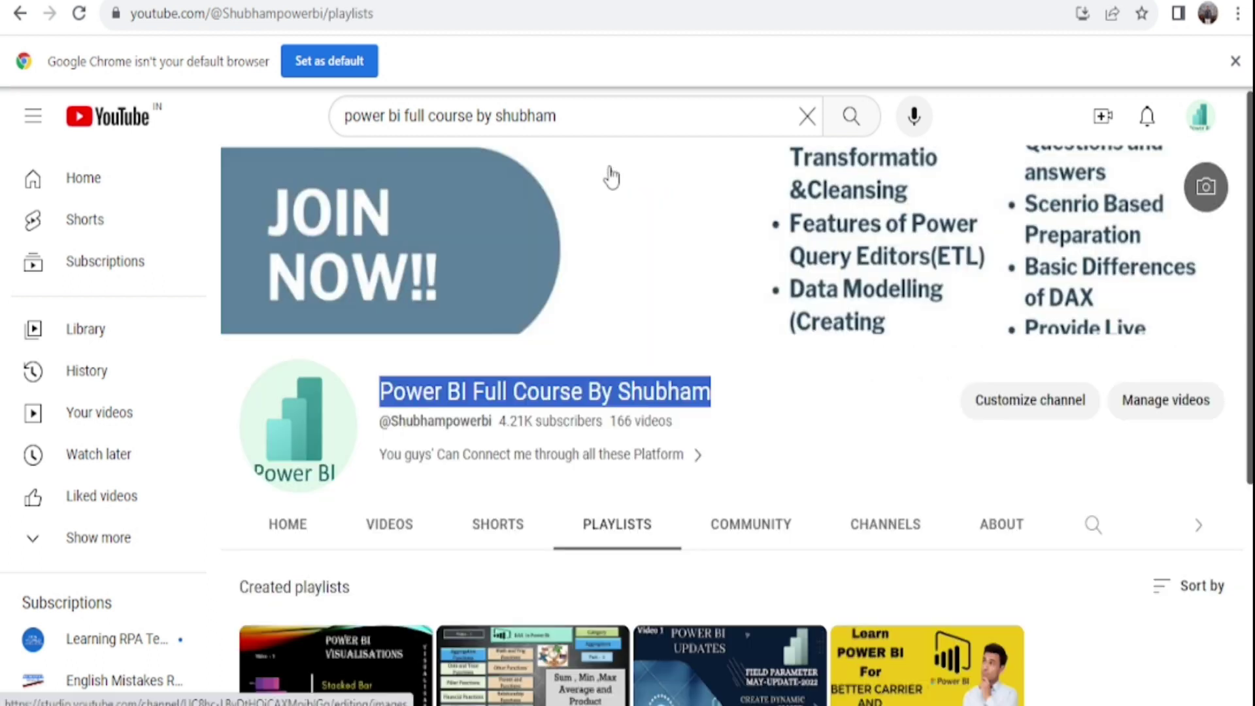
{"action": "scroll", "coordinate": [612, 176], "scroll_direction": "down", "scroll_amount": 5}
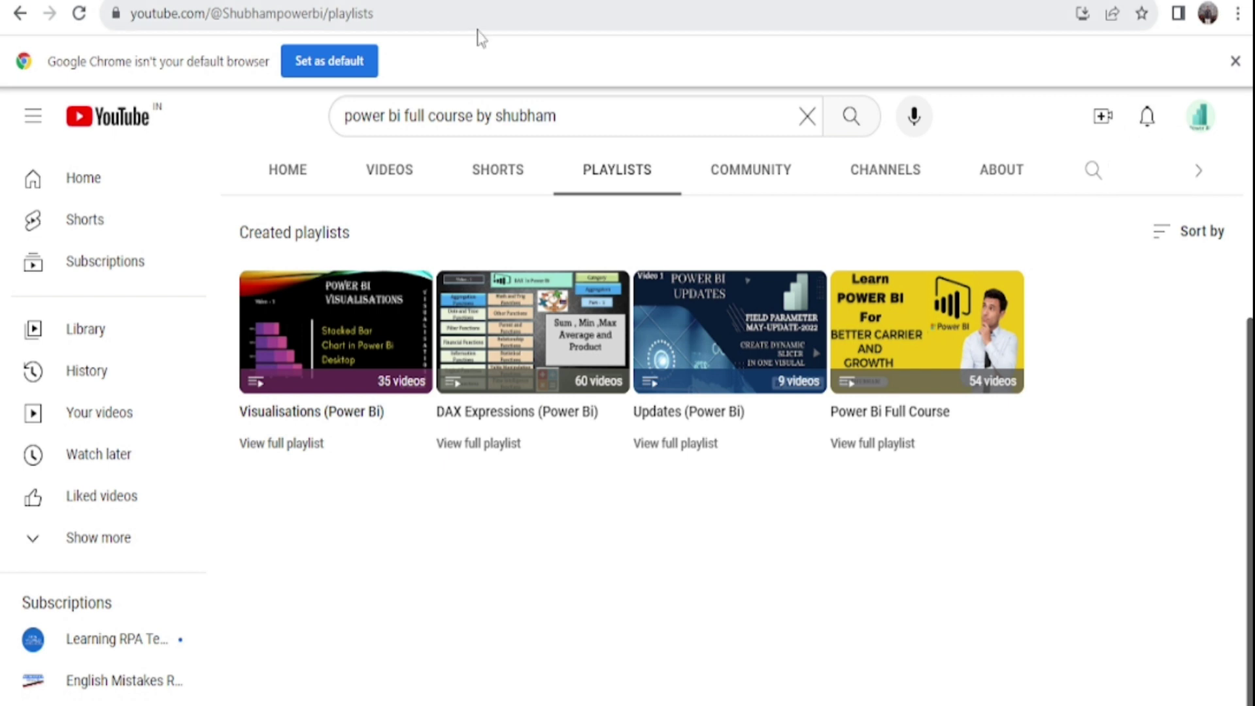
Step: Look through the Power bi Jobs and Free Learning group's messages on Telegram and return to the channel's YouTube playlists
{"action": "left_click", "coordinate": [479, 2]}
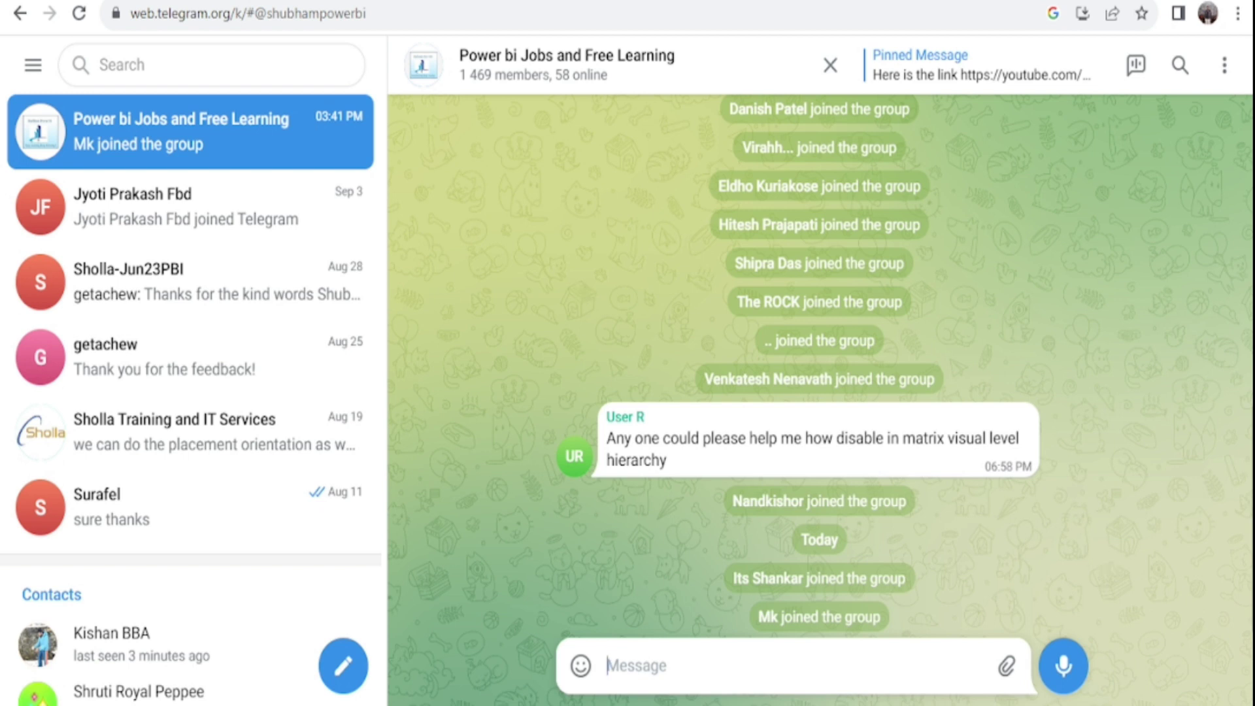
{"action": "scroll", "coordinate": [1232, 487], "scroll_direction": "up", "scroll_amount": 5}
{"action": "scroll", "coordinate": [1232, 487], "scroll_direction": "up", "scroll_amount": 1}
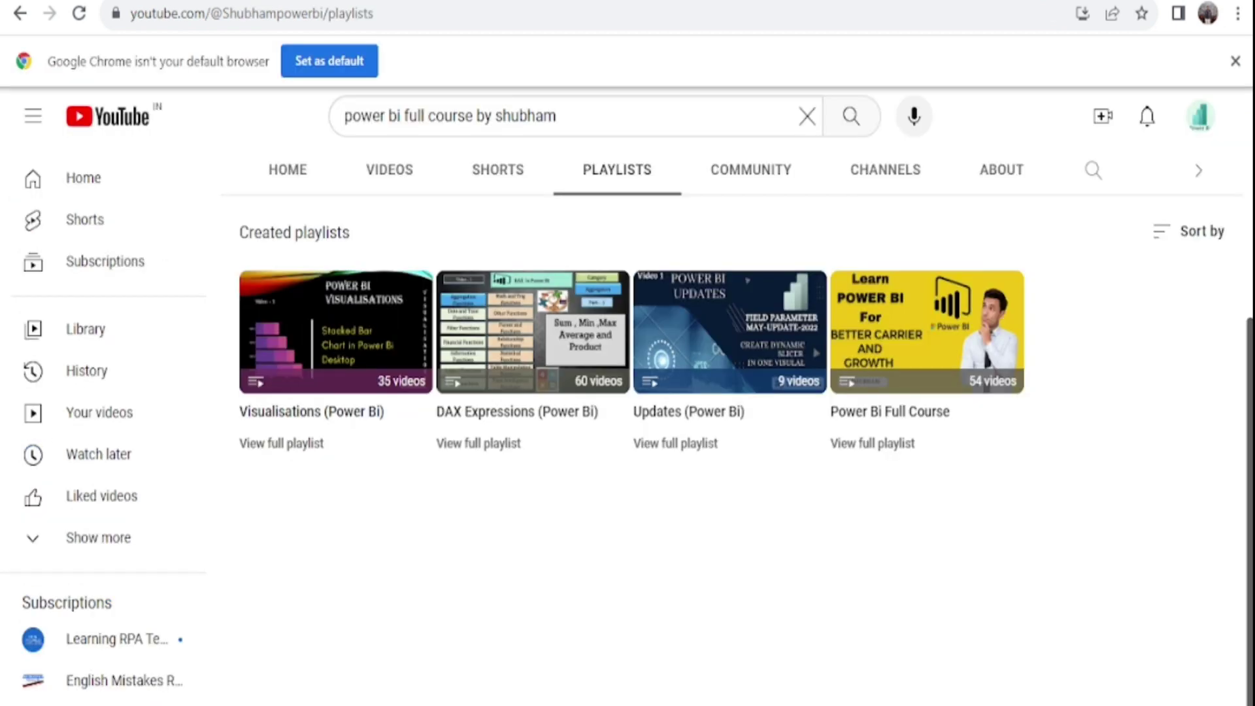
{"action": "key", "text": "alt+Tab"}
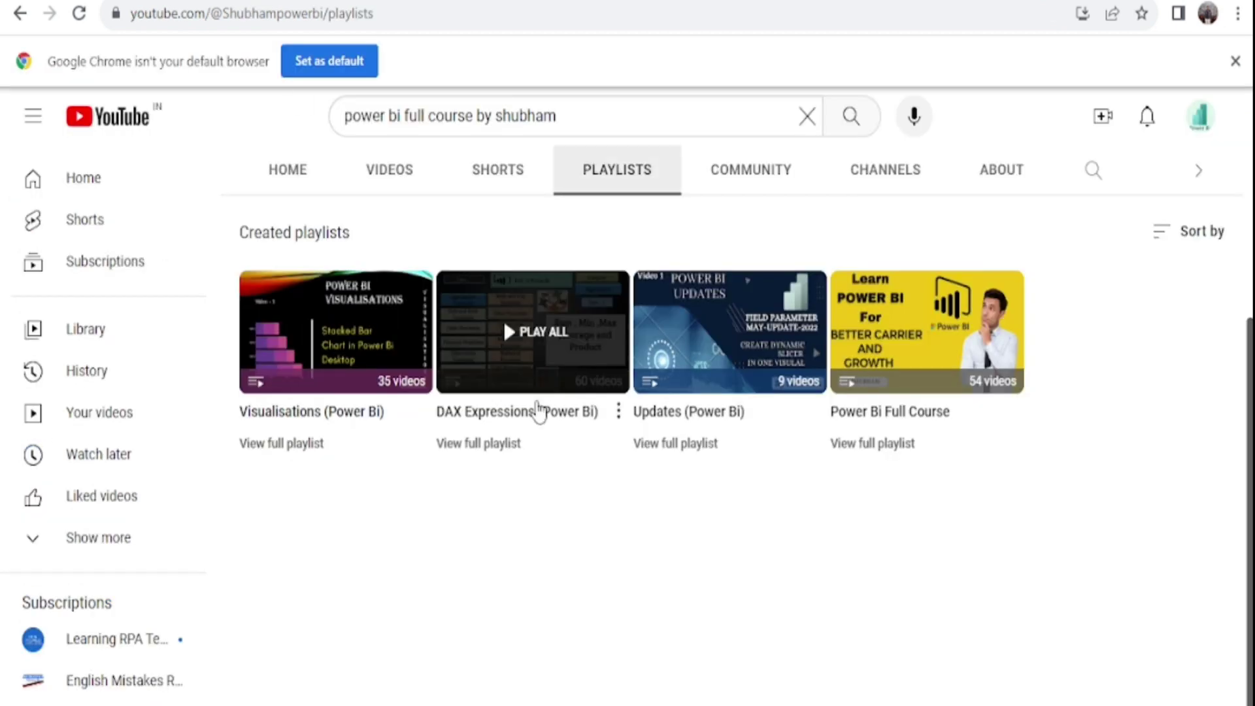